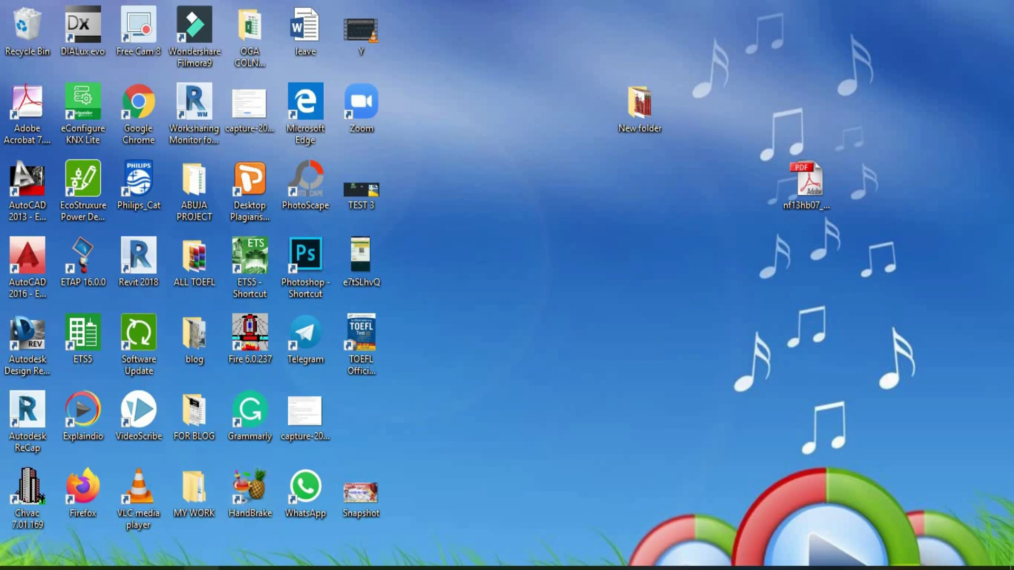
Step: Switch to Autodesk Design Review and view the title sheet and site layout sheet of MECH KATAMPE.dwfx
left_click(222, 496)
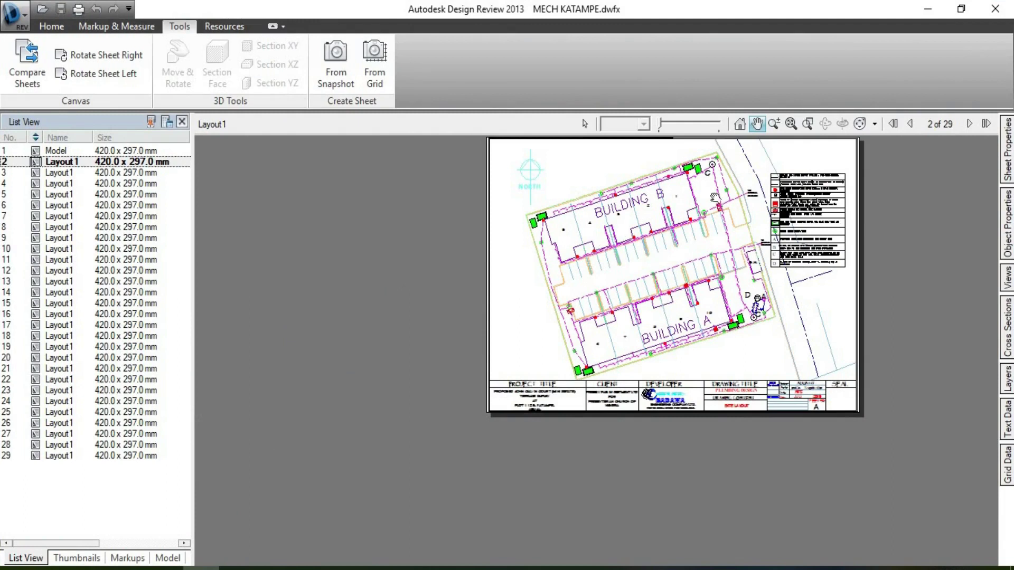
scroll(641, 182, "up", 3)
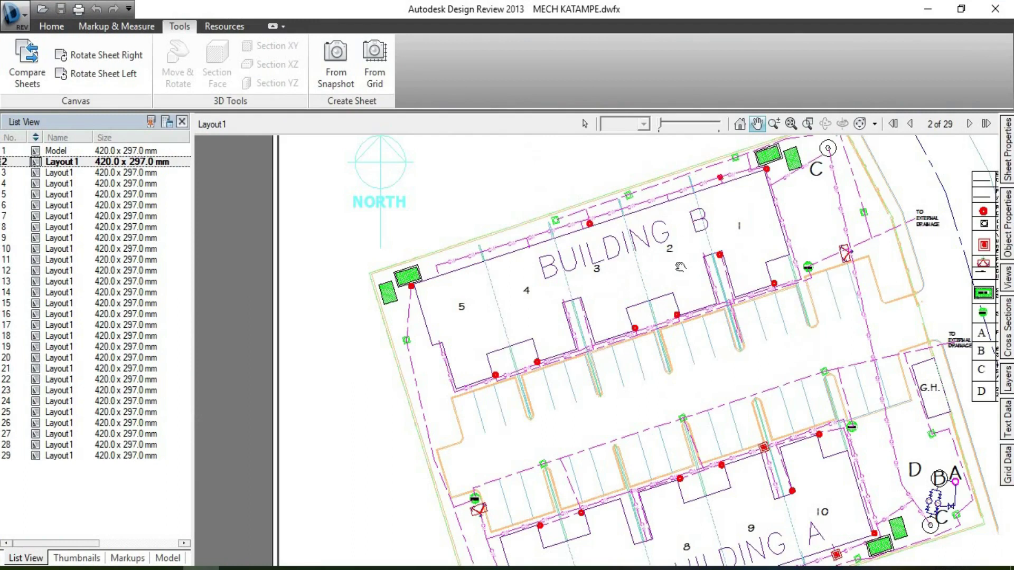
scroll(455, 254, "down", 3)
scroll(454, 254, "up", 3)
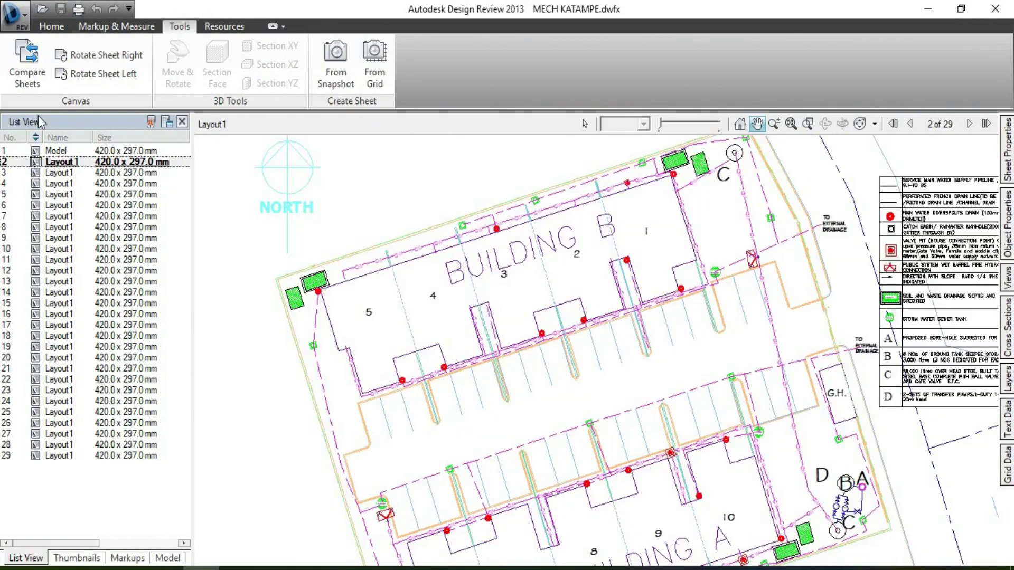
left_click(58, 151)
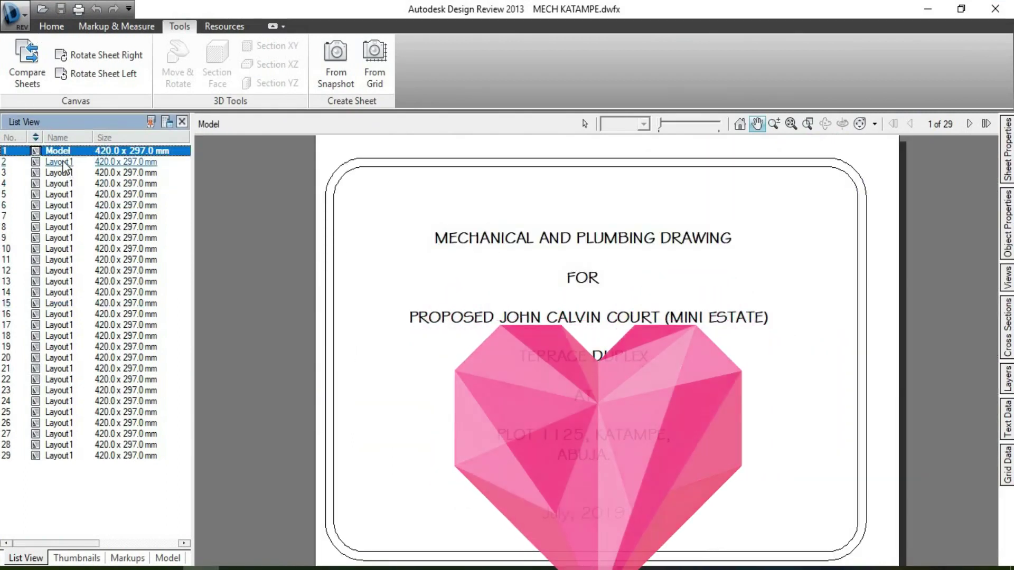
left_click(64, 162)
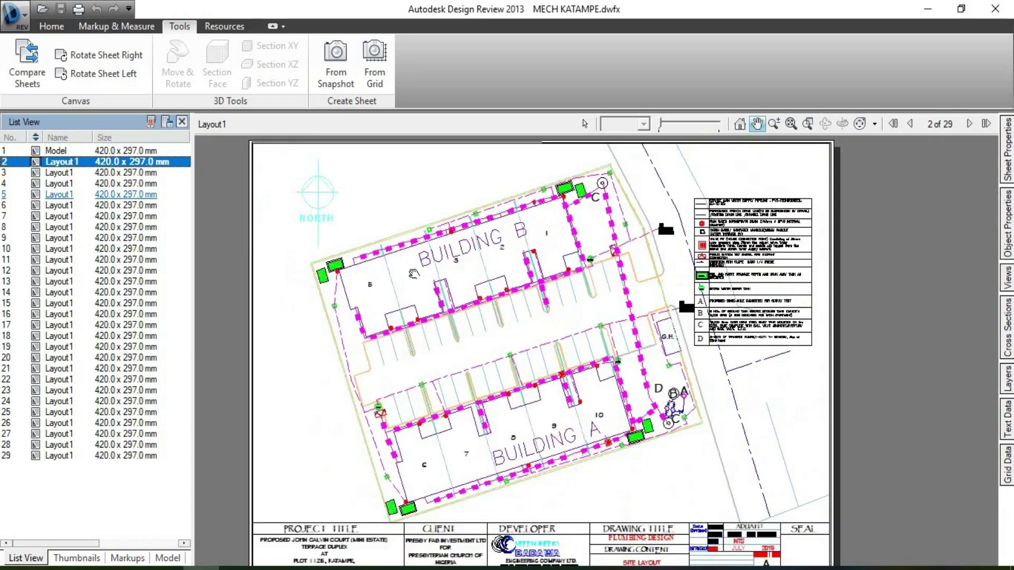
Step: Examine the site layout around Buildings A and B, ending at the fire hydrant connection beside the storm water tank
scroll(623, 258, "up", 5)
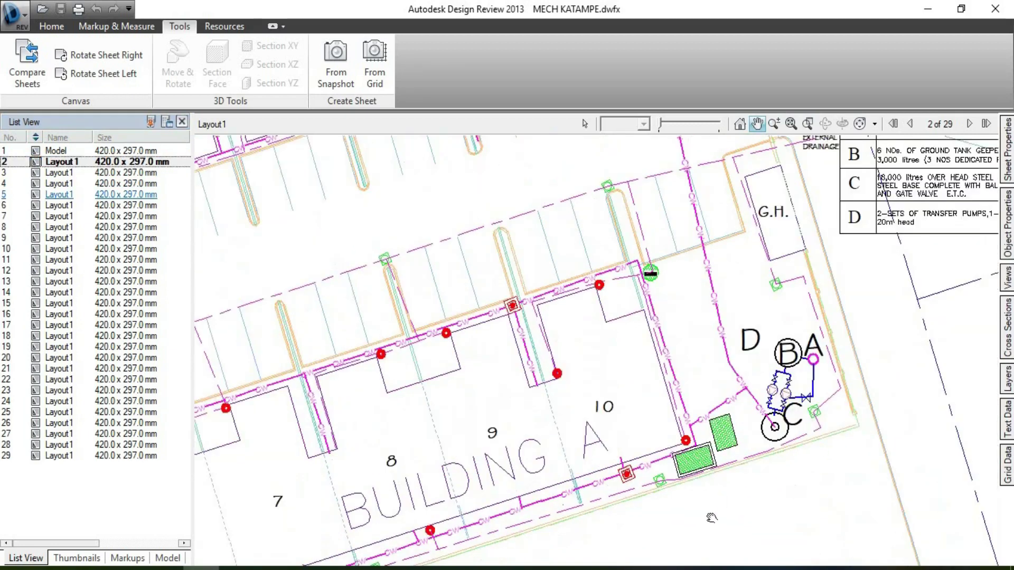
scroll(677, 516, "down", 3)
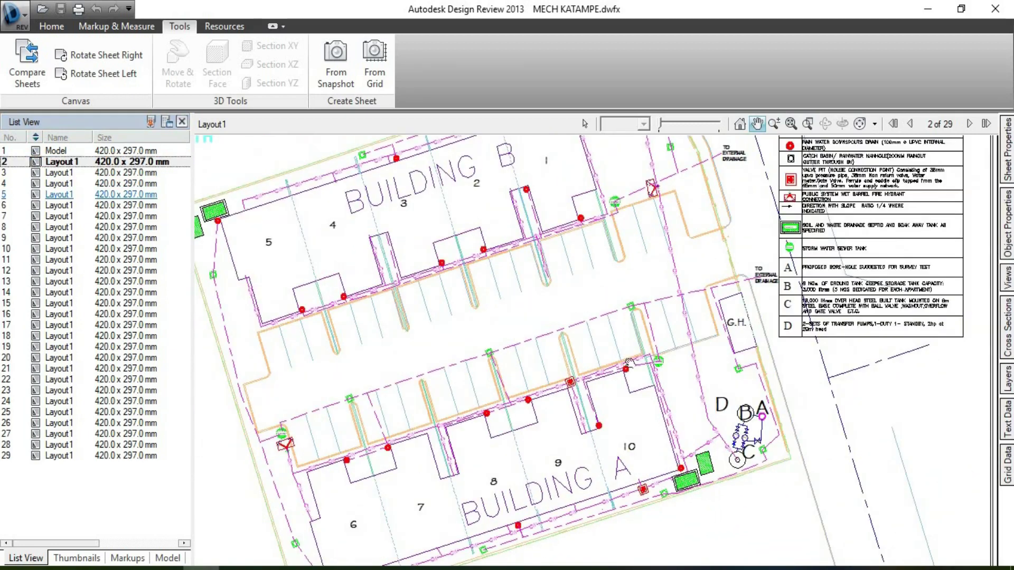
scroll(538, 368, "up", 3)
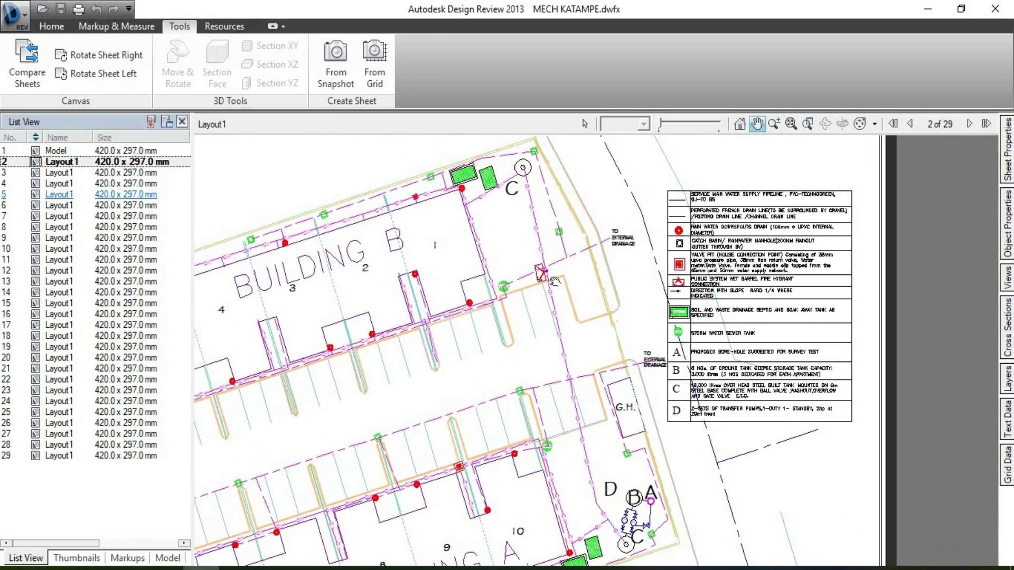
scroll(564, 360, "up", 5)
scroll(661, 249, "down", 10)
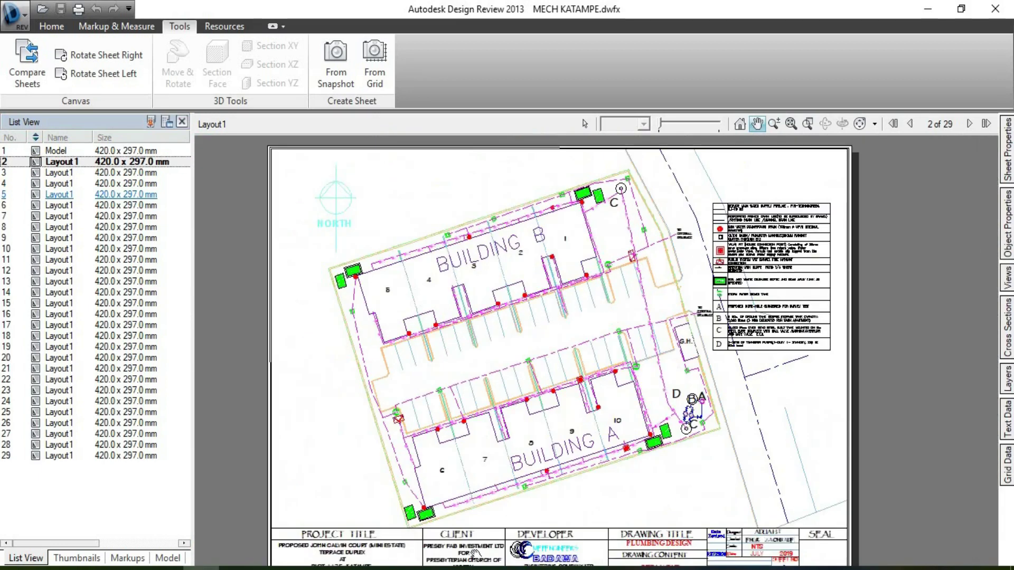
scroll(399, 420, "up", 8)
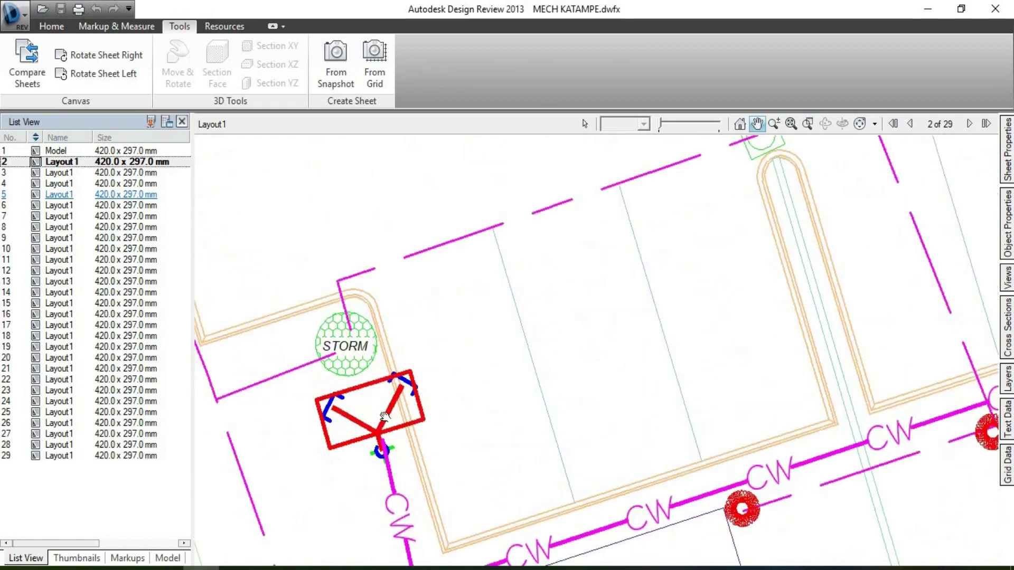
left_click_drag(425, 413, 516, 363)
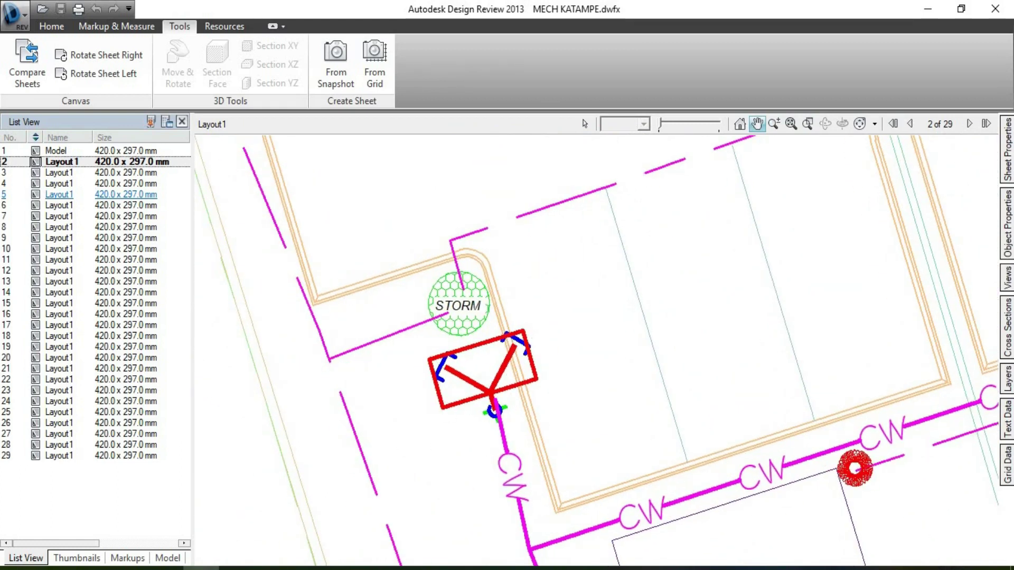
Step: Switch to SOLACE MECH.pdf in Adobe Acrobat and examine the fire hydrant FH connection beside the storage tanks marked A
key("alt+Tab")
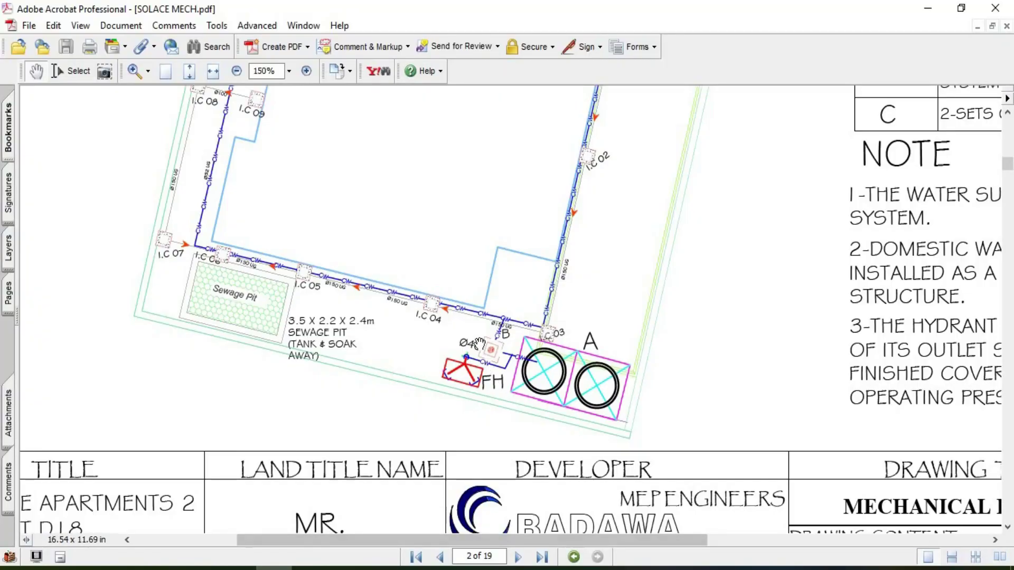
scroll(468, 368, "up", 1)
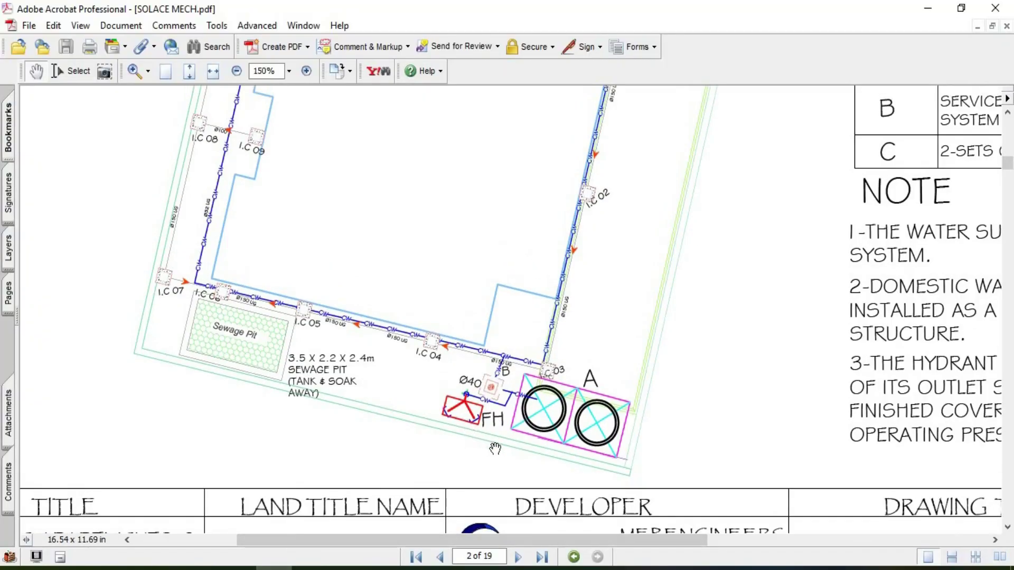
scroll(460, 407, "up", 4, "ctrl")
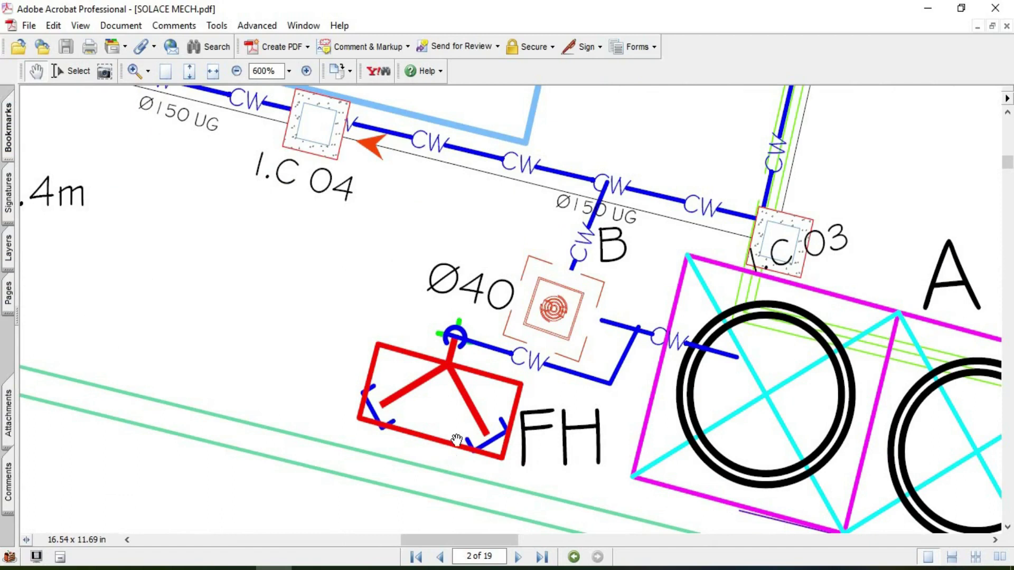
scroll(456, 440, "down", 3, "ctrl")
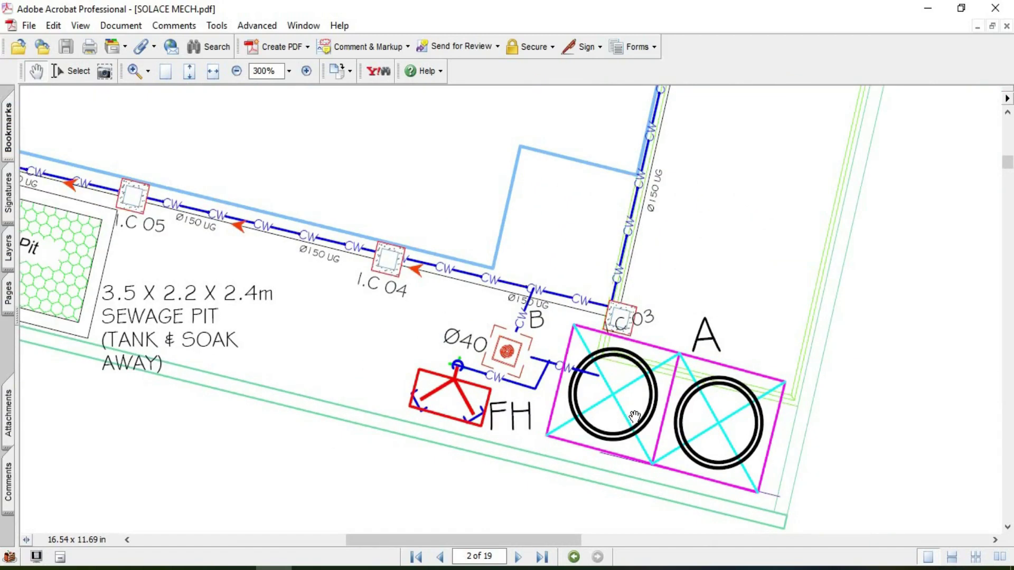
scroll(580, 465, "down", 1)
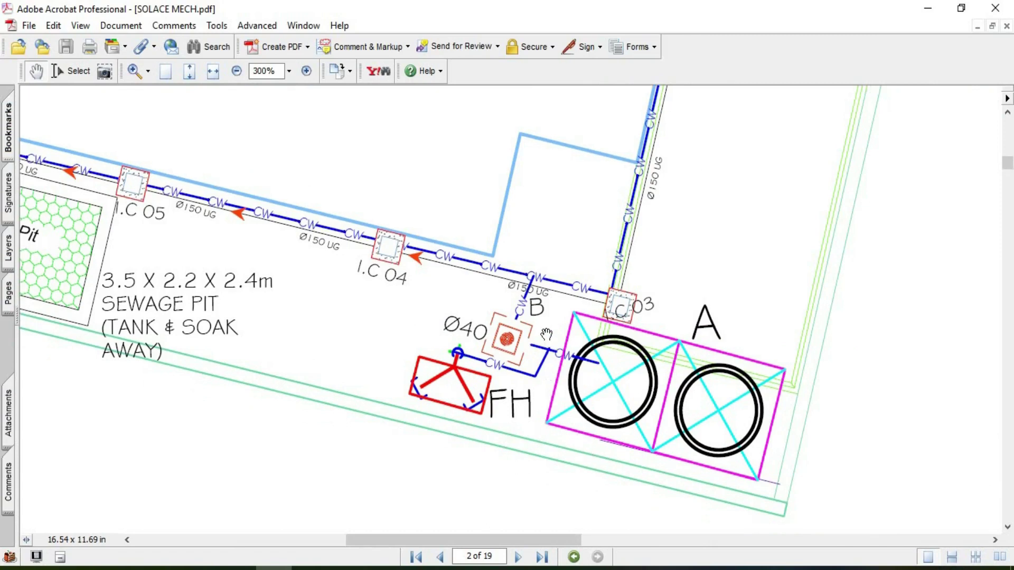
scroll(532, 351, "down", 3, "ctrl")
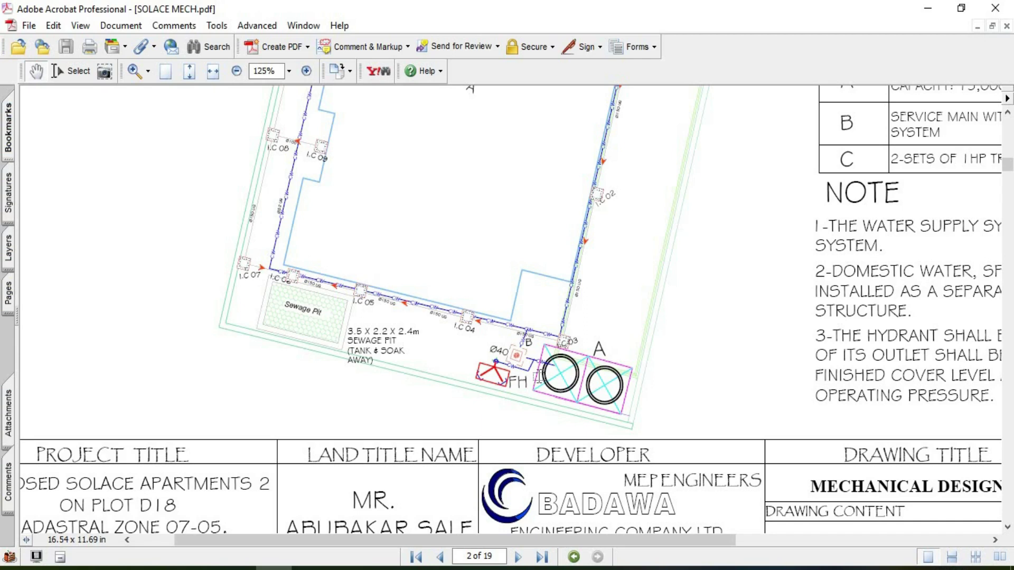
Step: Examine the water supply loop around Proposed Building A together with the legend and the hydrant installation notes
scroll(496, 357, "up", 3)
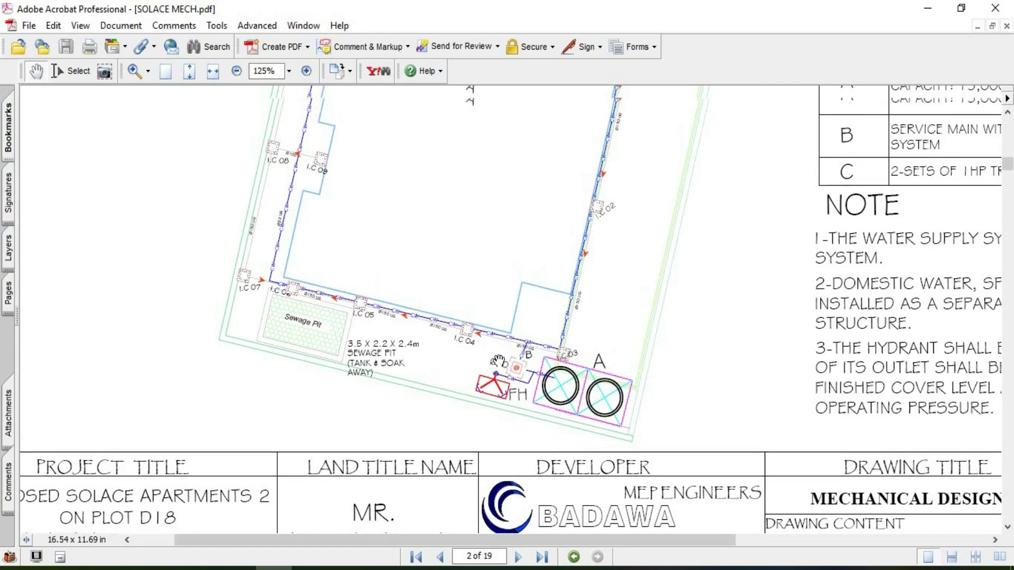
scroll(486, 457, "up", 10)
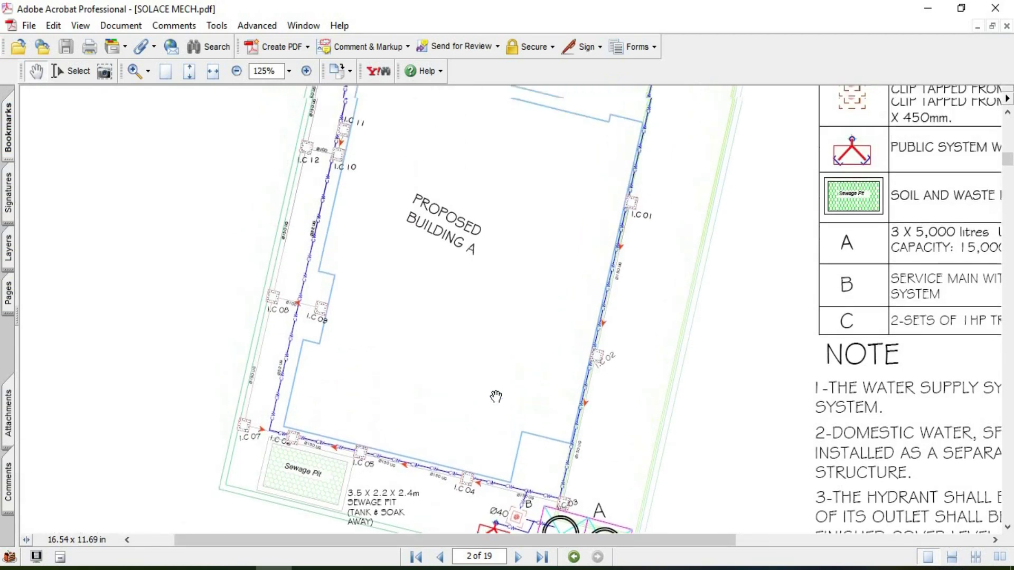
scroll(501, 427, "up", 4)
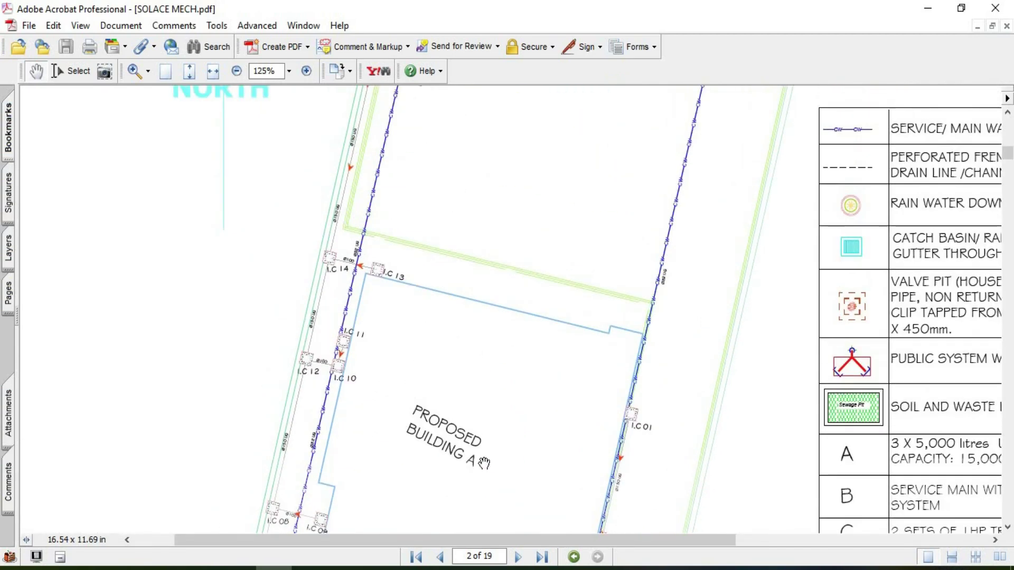
scroll(491, 309, "down", 2, "ctrl")
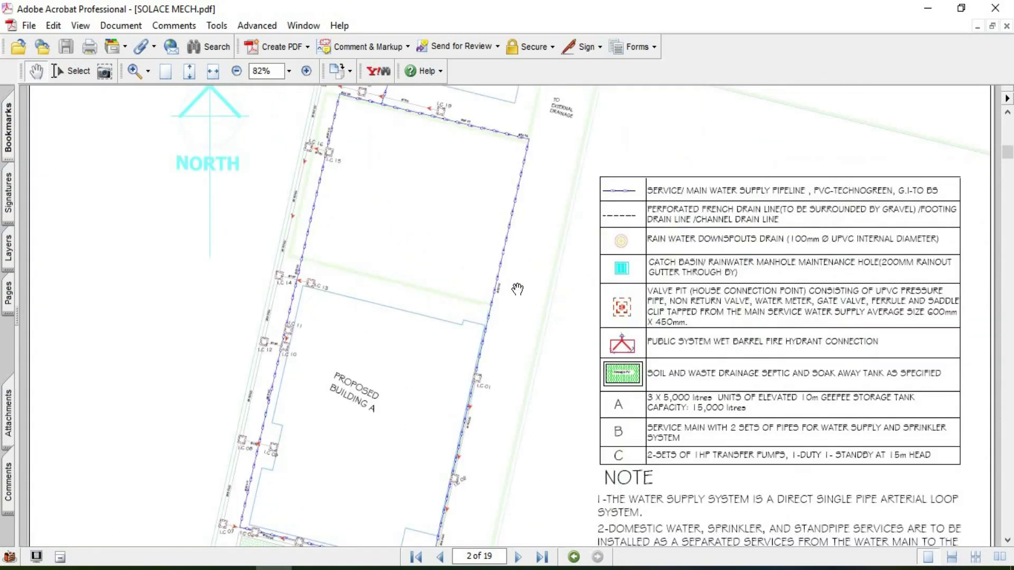
scroll(435, 300, "down", 3)
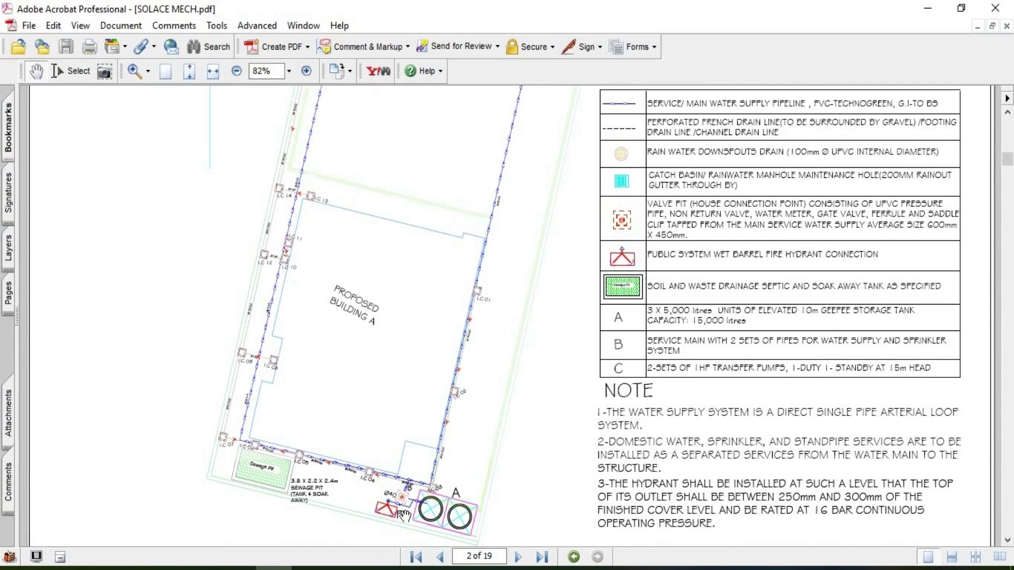
scroll(487, 288, "up", 1)
scroll(487, 288, "up", 2, "ctrl")
scroll(487, 288, "down", 2)
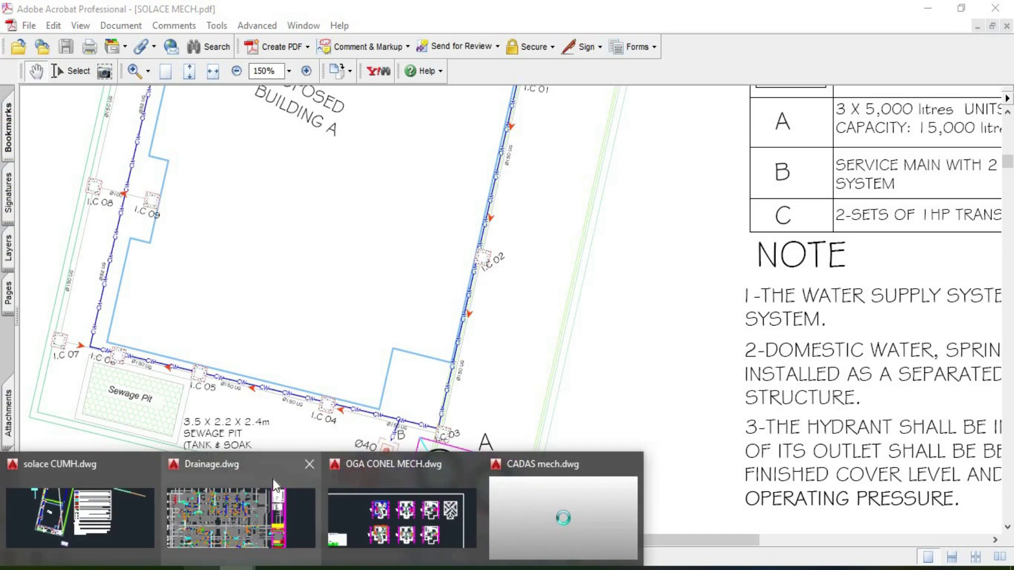
Step: Switch to solace CUMH.dwg in AutoCAD and delete the stray white line running from the fire hydrant past the tanks
left_click(103, 521)
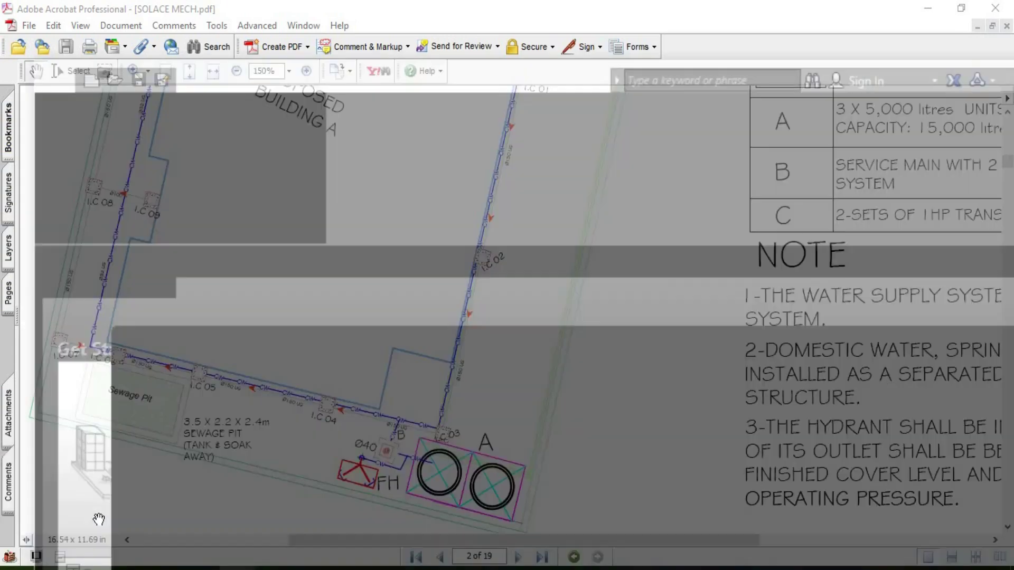
left_click(842, 12)
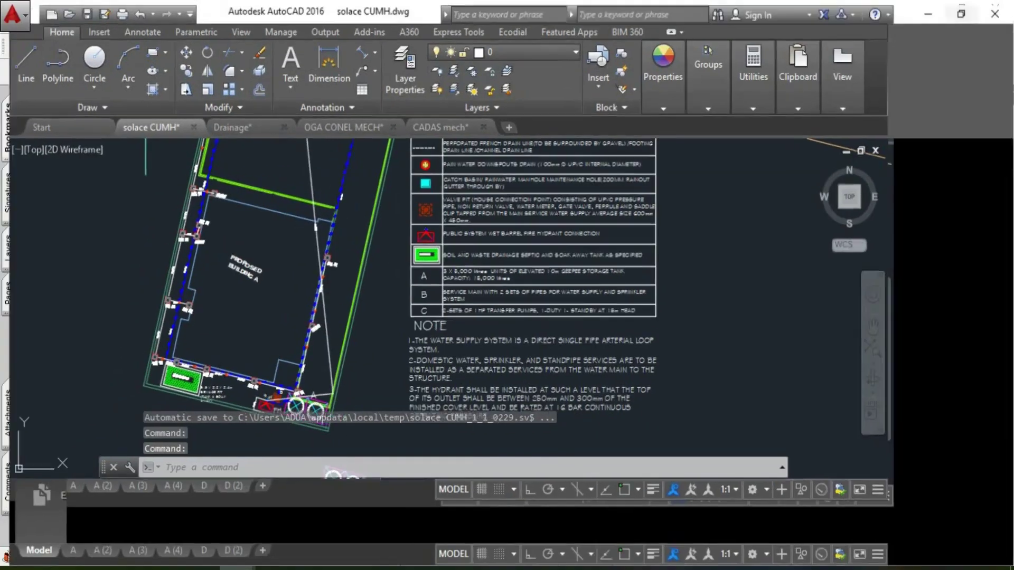
scroll(401, 296, "down", 5)
scroll(433, 423, "up", 8)
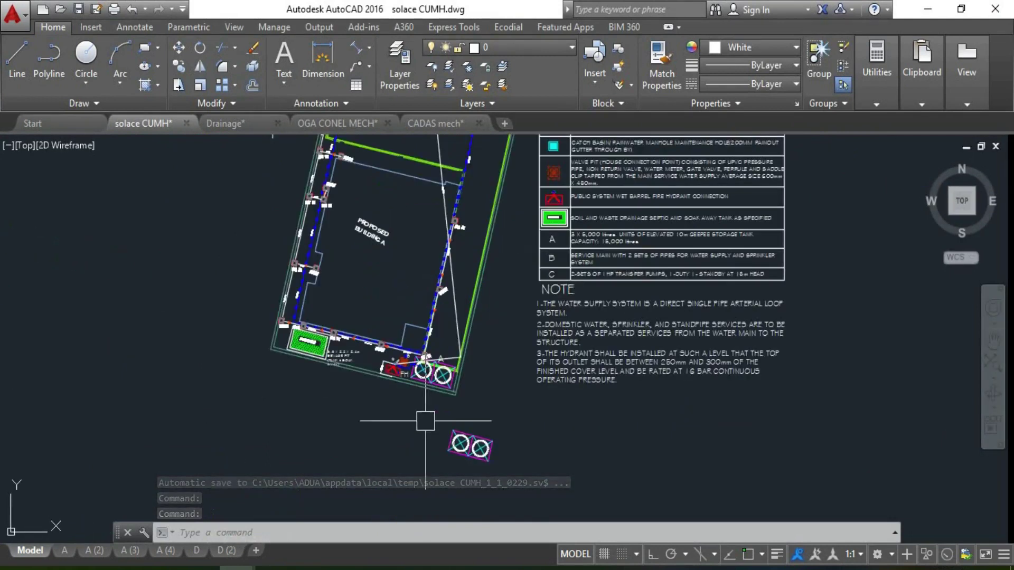
scroll(448, 459, "down", 5)
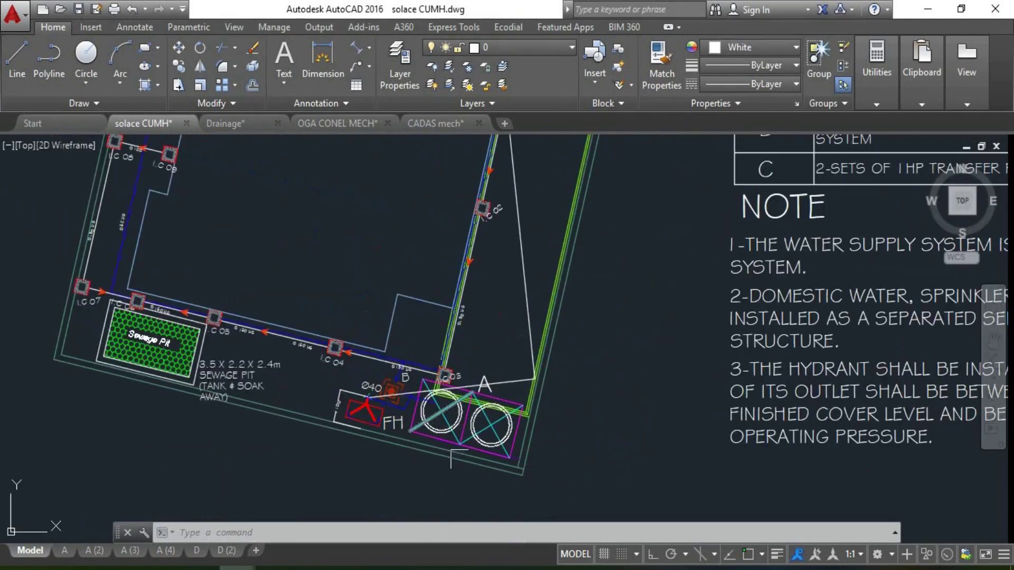
scroll(449, 456, "up", 3)
left_click(548, 266)
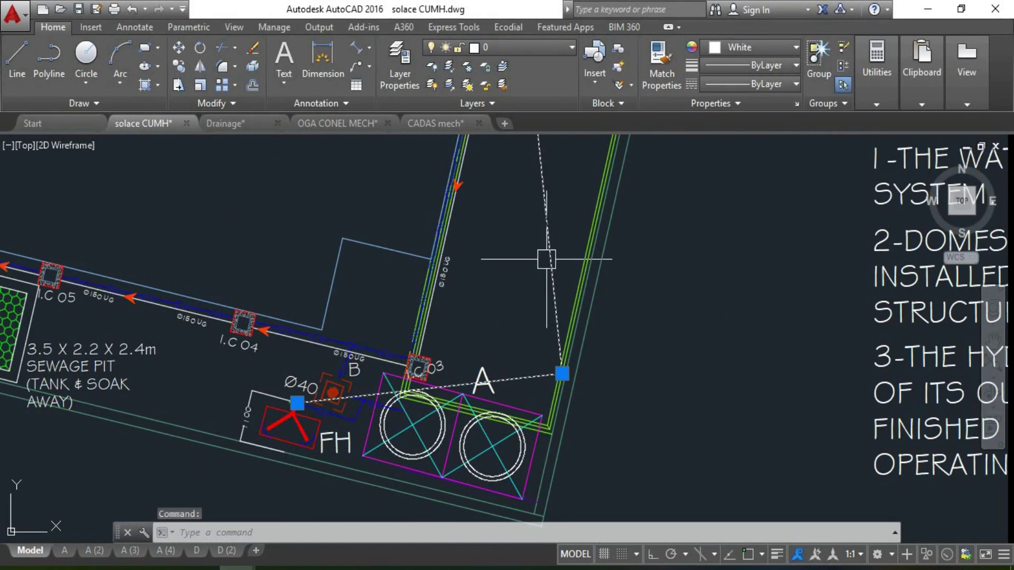
key("Delete")
Step: Examine the pair of storage tanks marked A and their cold water connection to the valve pit and fire hydrant FH
scroll(415, 471, "up", 5)
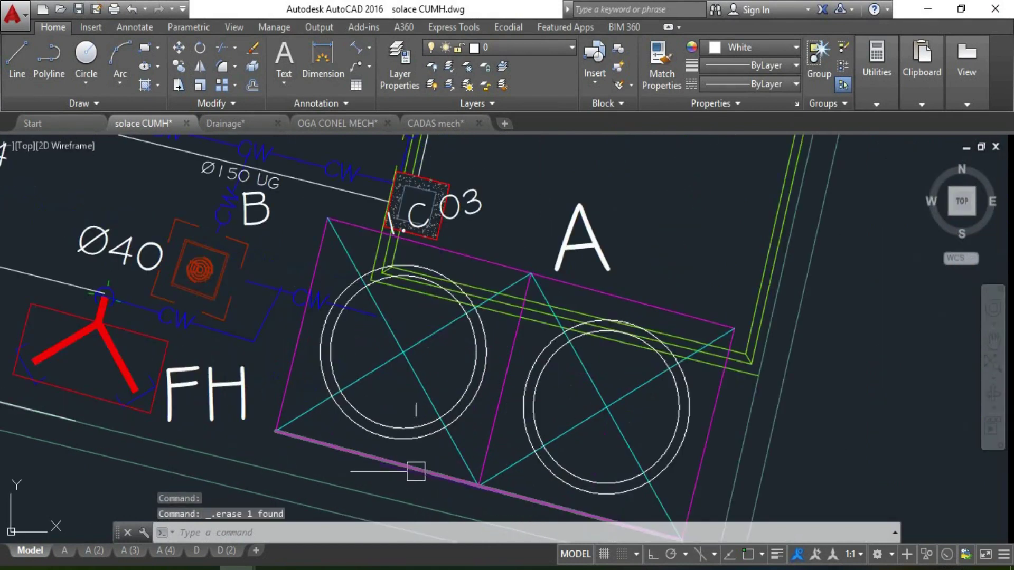
scroll(321, 283, "down", 3)
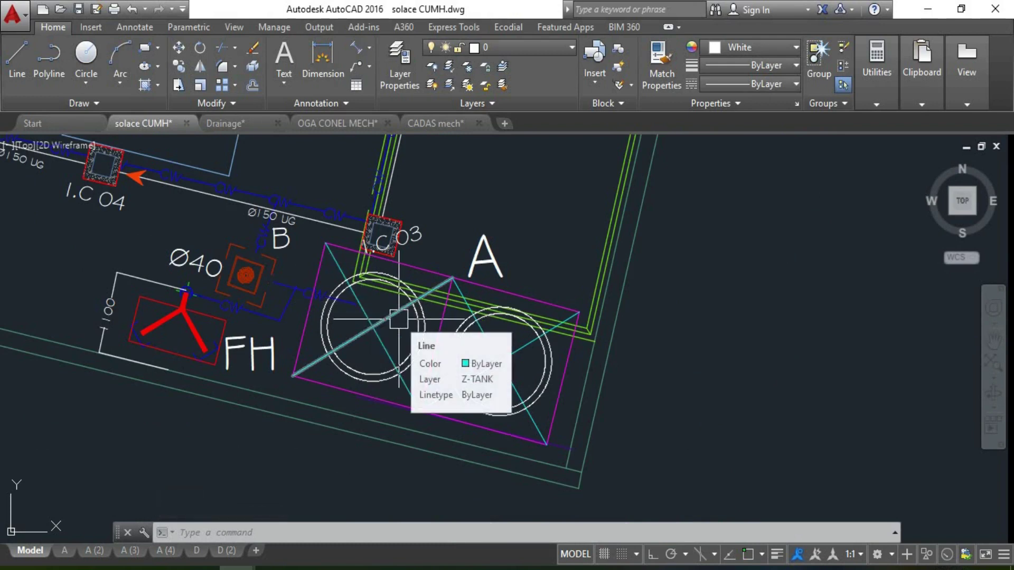
scroll(398, 319, "down", 8)
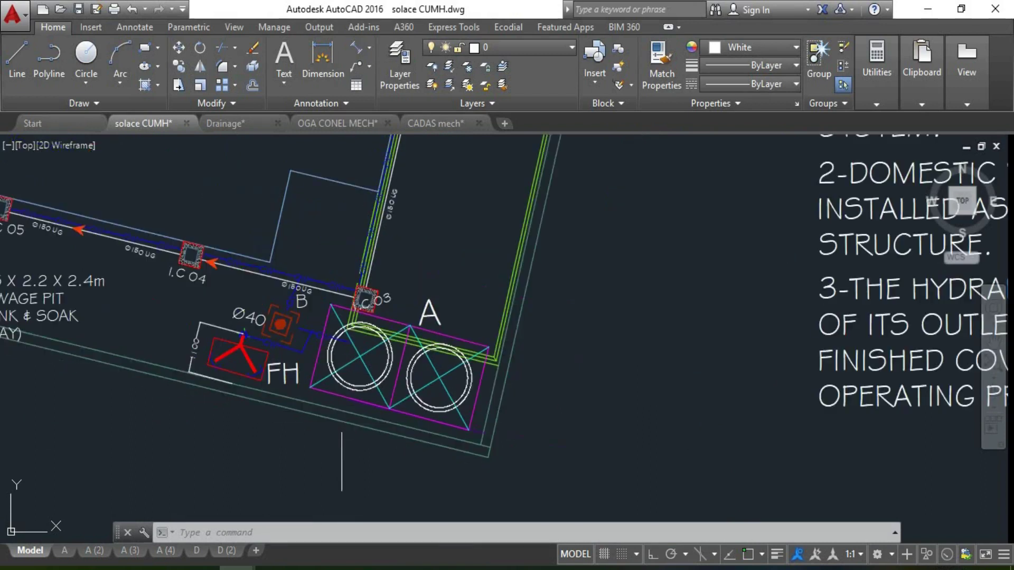
scroll(364, 422, "up", 8)
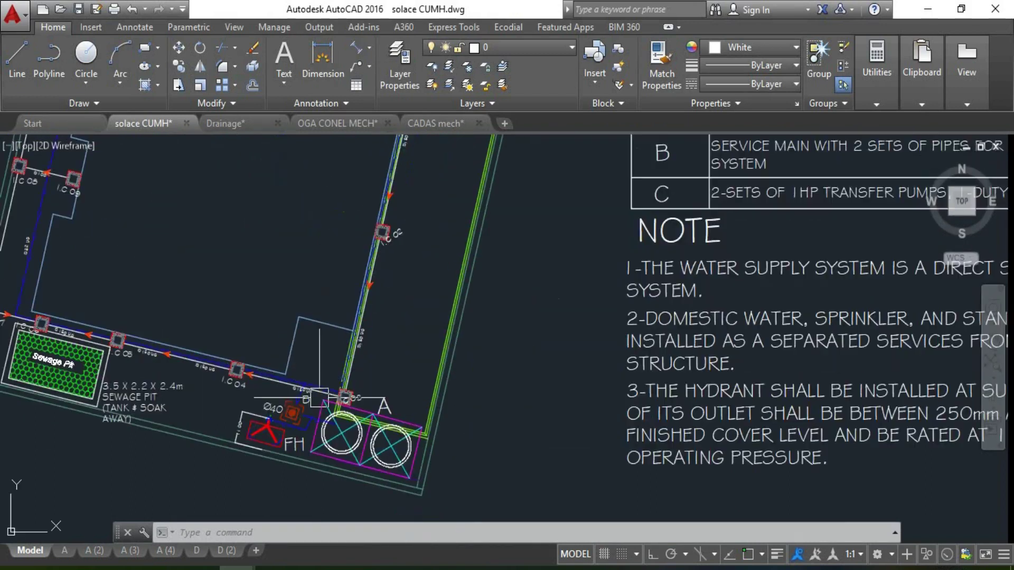
middle_click_drag(724, 414, 743, 444)
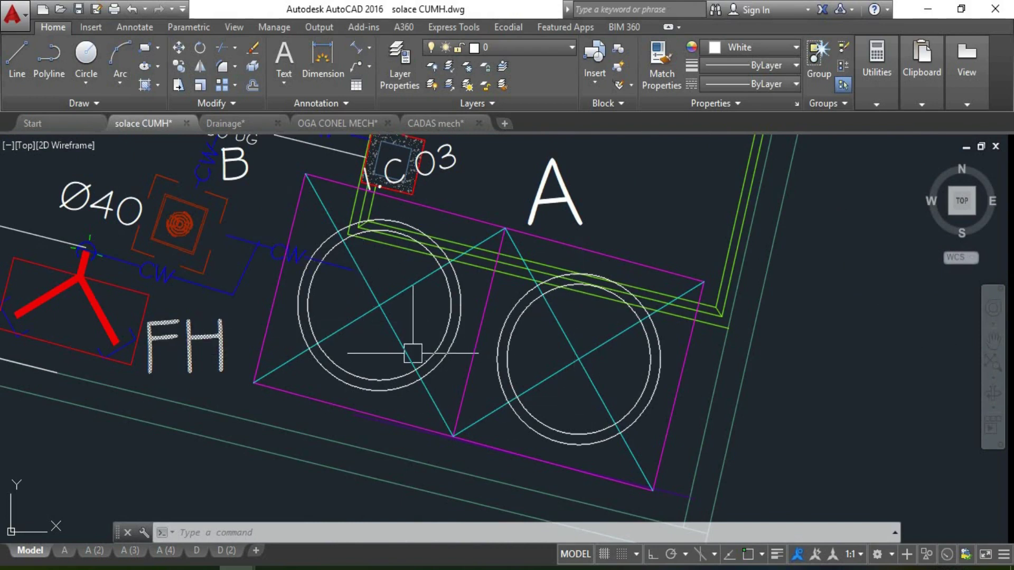
scroll(568, 414, "down", 3)
scroll(567, 414, "up", 5)
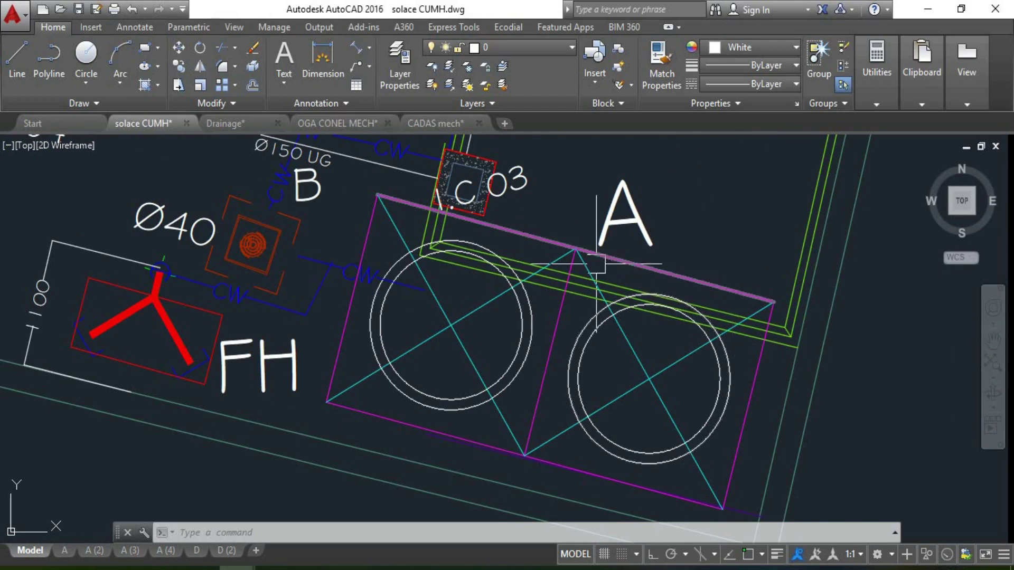
scroll(274, 369, "down", 5)
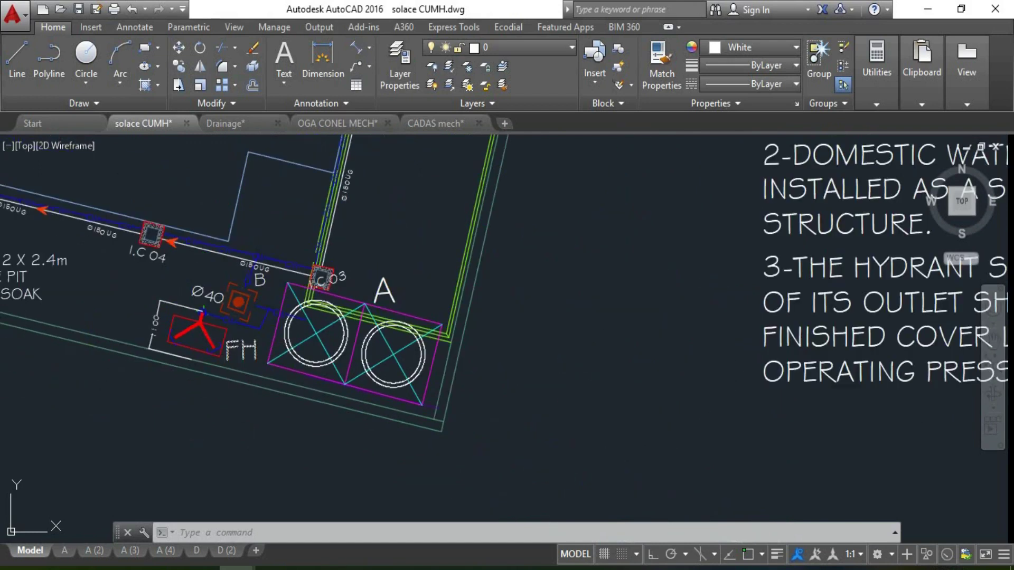
Step: Examine the fire hydrant FH block and its surroundings between the site boundary, valve pit and storage tanks
scroll(215, 388, "up", 7)
scroll(159, 298, "down", 2)
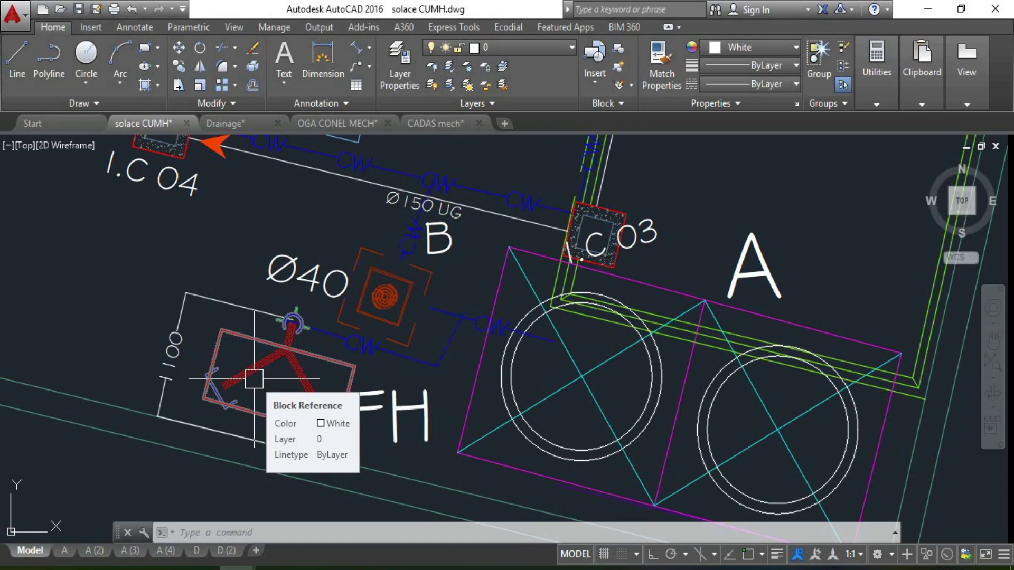
scroll(254, 379, "down", 5)
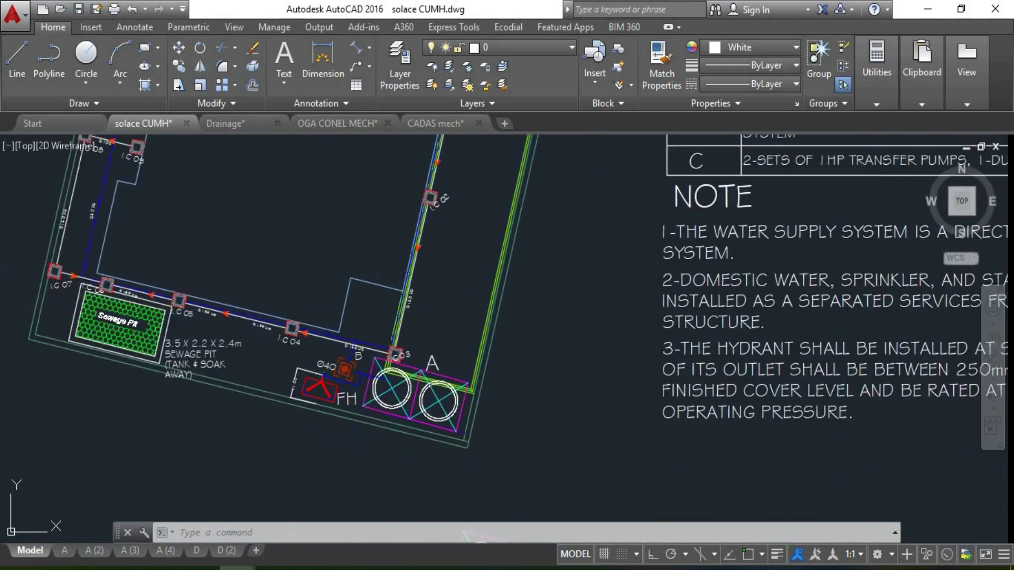
scroll(351, 446, "up", 7)
scroll(348, 475, "down", 5)
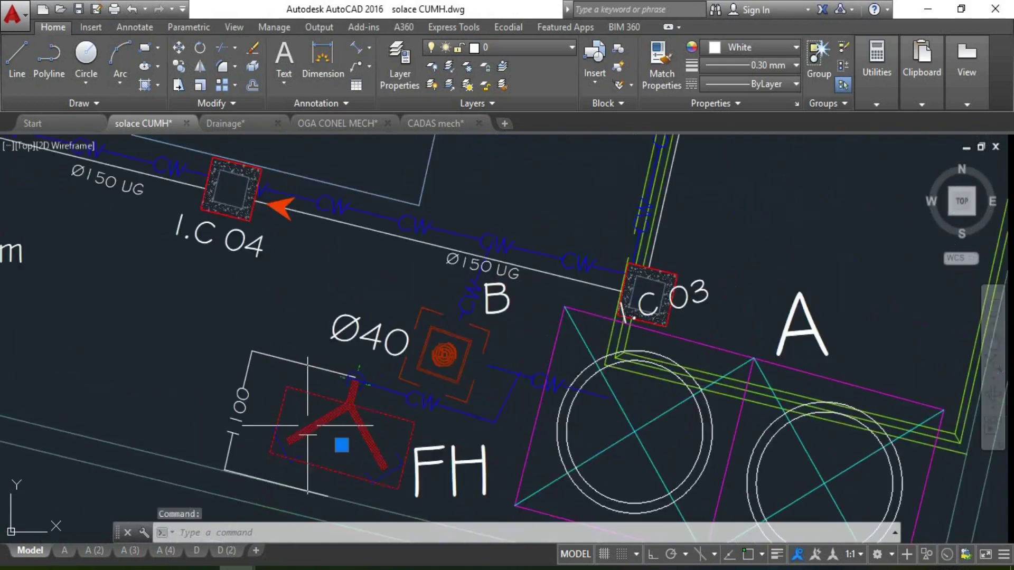
scroll(327, 467, "up", 5)
scroll(327, 467, "down", 3)
key("Delete")
key("Escape")
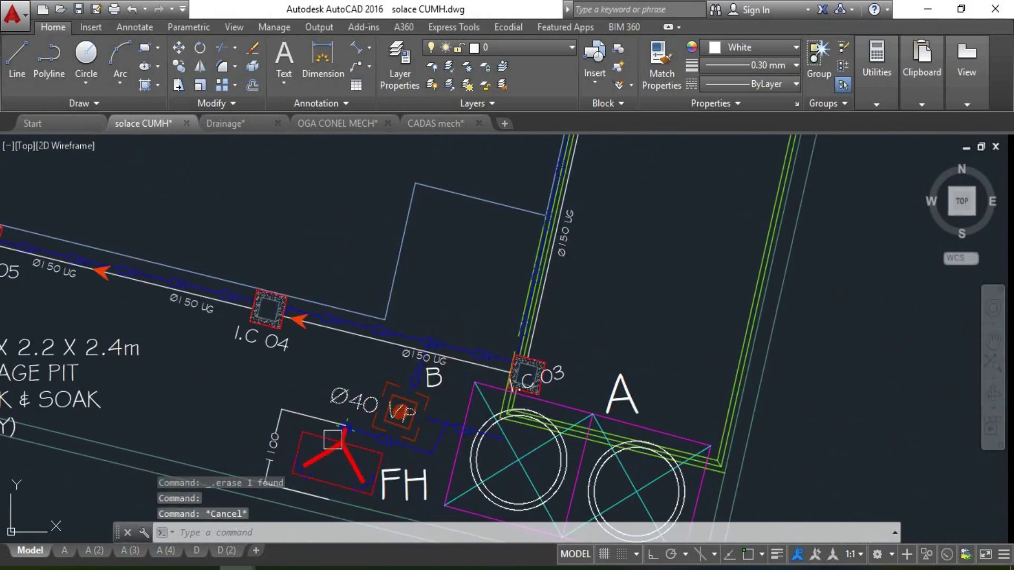
Step: Add an aligned dimension from the fire hydrant's connection point to the green line corner near I.C 18, placing it alongside Proposed Building A
scroll(403, 271, "up", 4)
left_click(354, 51)
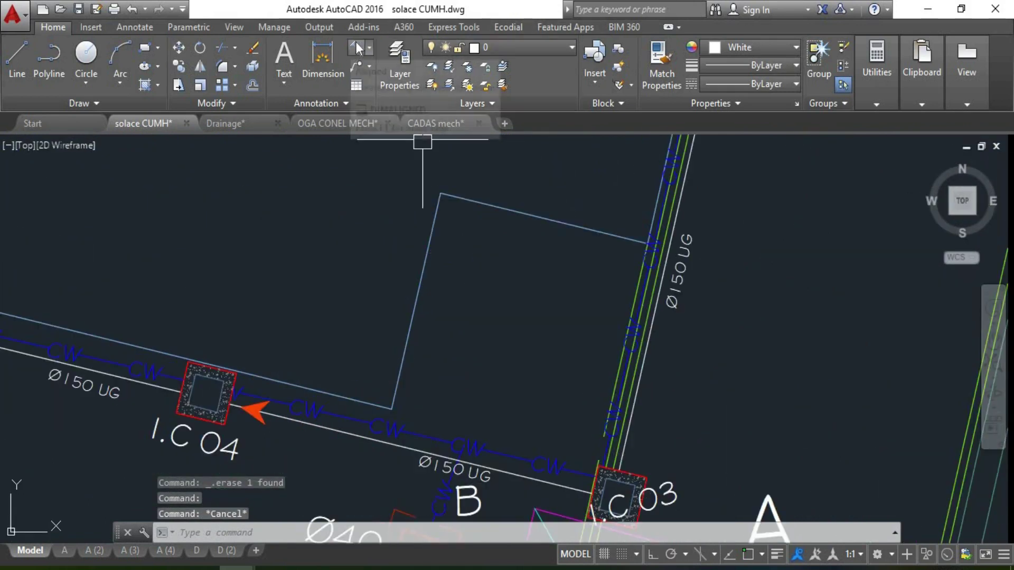
scroll(421, 373, "down", 2)
scroll(383, 463, "up", 2)
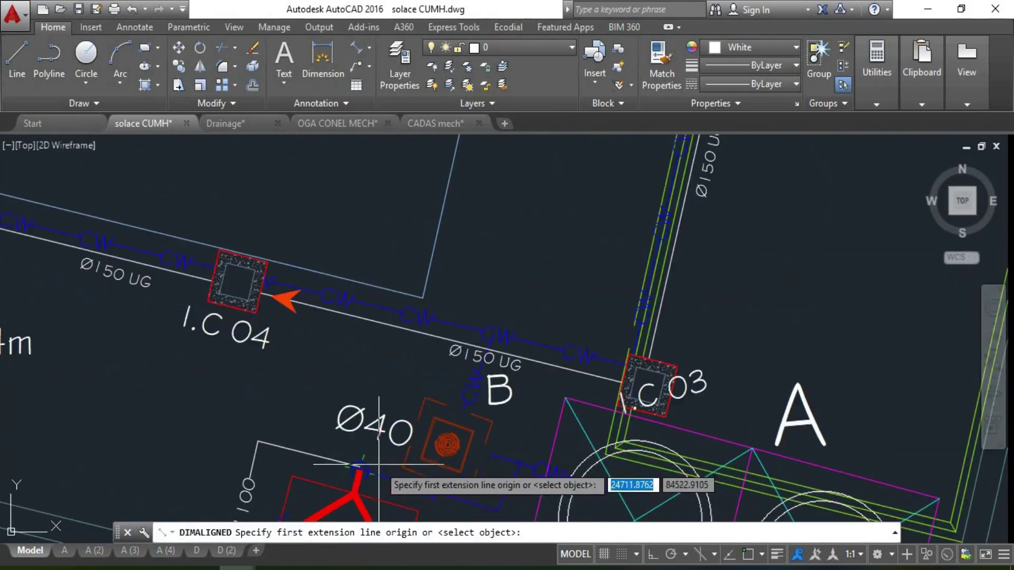
left_click(359, 467)
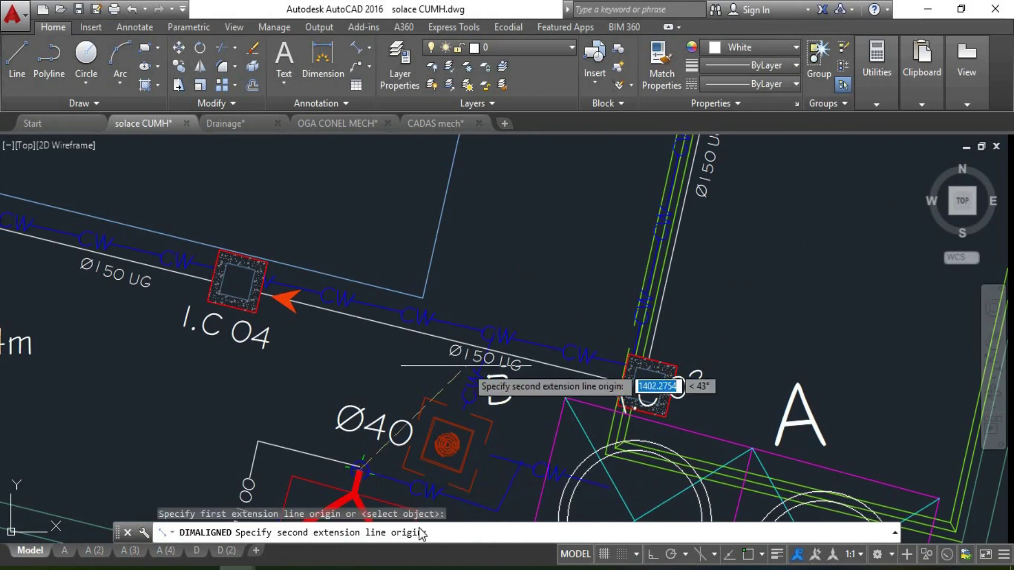
scroll(639, 385, "down", 5)
scroll(386, 306, "up", 6)
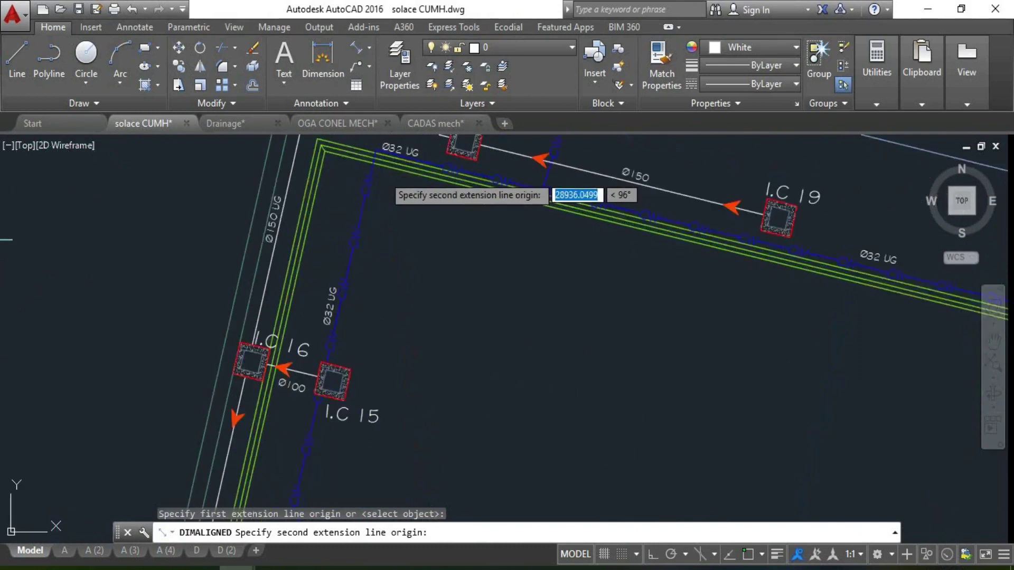
scroll(370, 170, "up", 2)
scroll(339, 182, "down", 5)
scroll(328, 232, "up", 6)
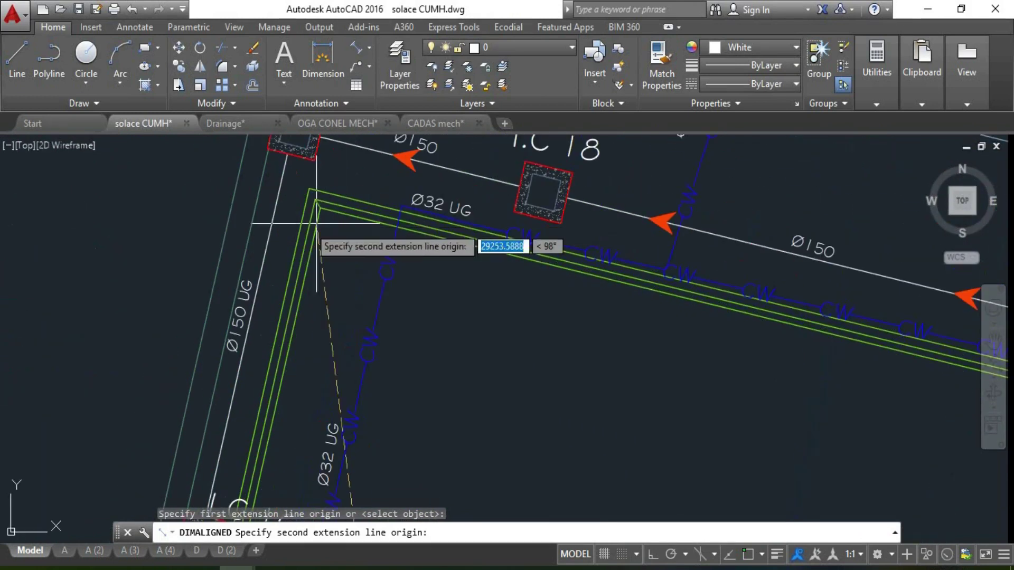
left_click(318, 207)
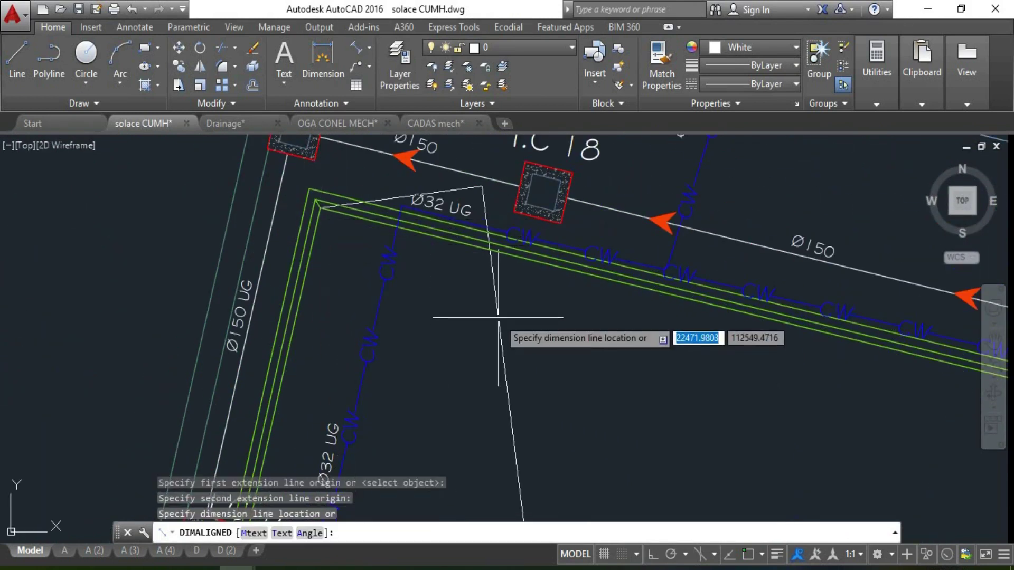
scroll(473, 234, "down", 5)
scroll(552, 389, "up", 4)
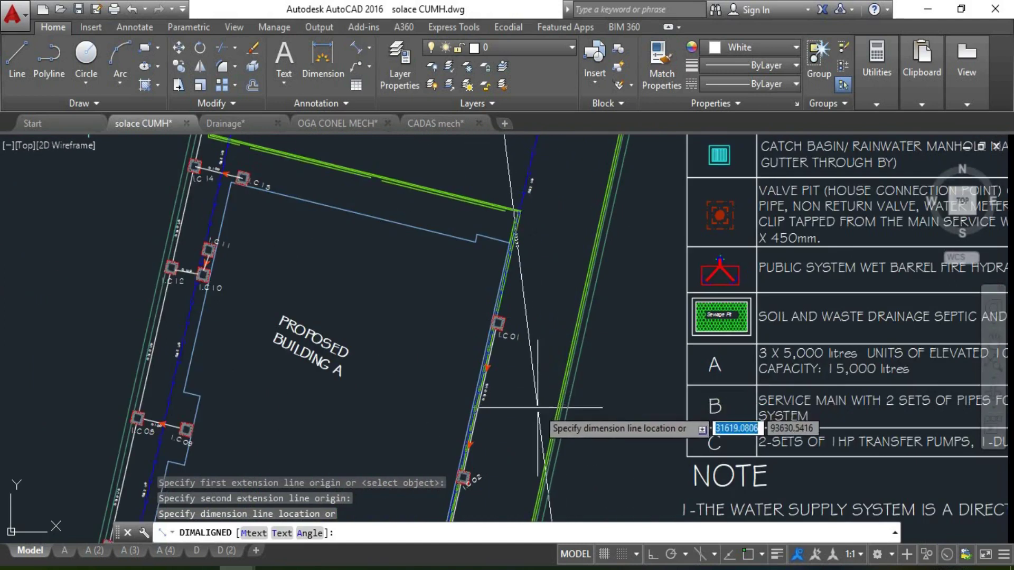
scroll(538, 408, "down", 5)
scroll(493, 334, "up", 6)
left_click(530, 384)
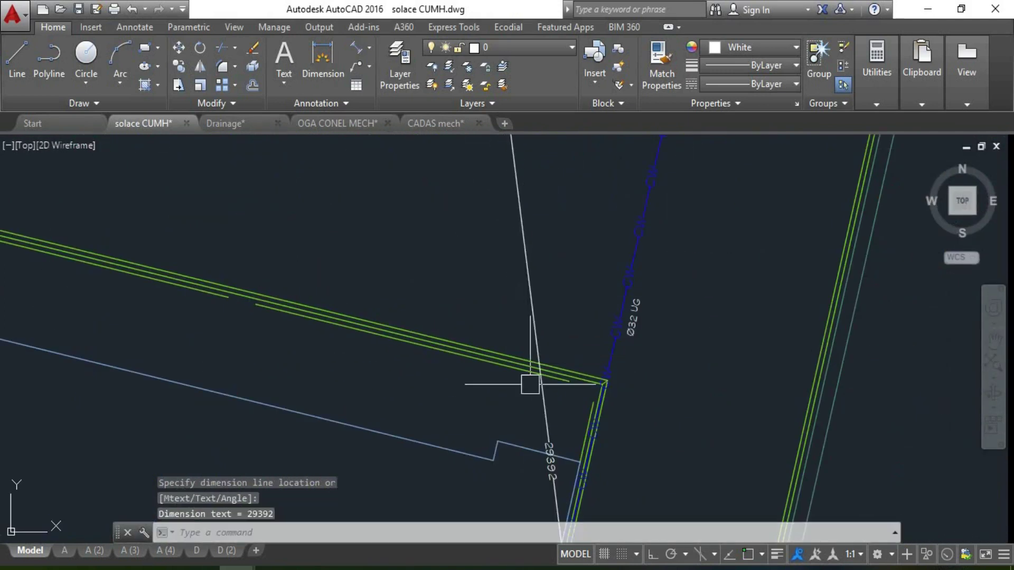
Step: Examine the long aligned dimension and its text along the side of Proposed Building A
scroll(528, 464, "up", 5)
scroll(574, 313, "down", 2)
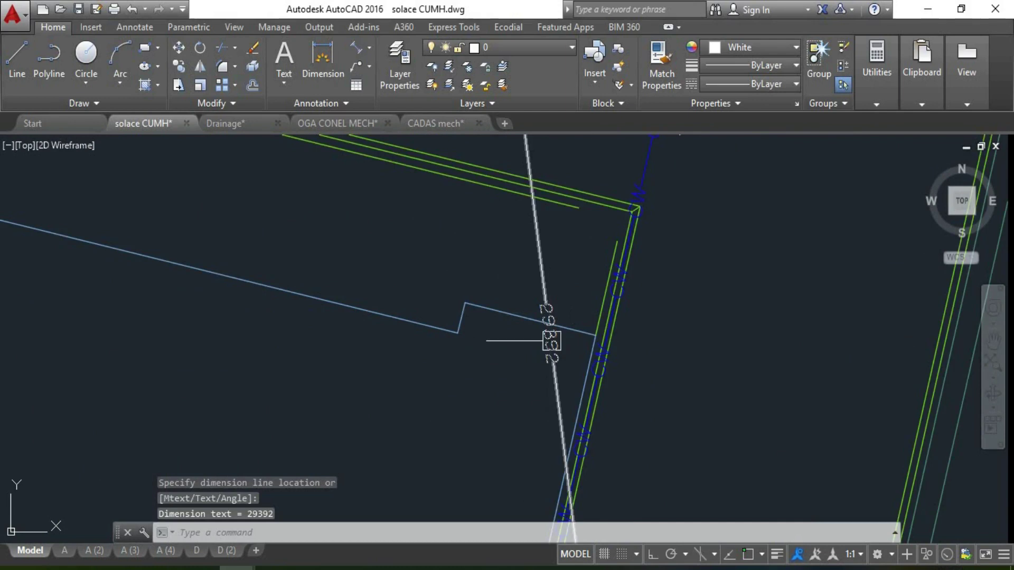
scroll(561, 350, "up", 2)
scroll(555, 261, "down", 7)
scroll(555, 261, "up", 7)
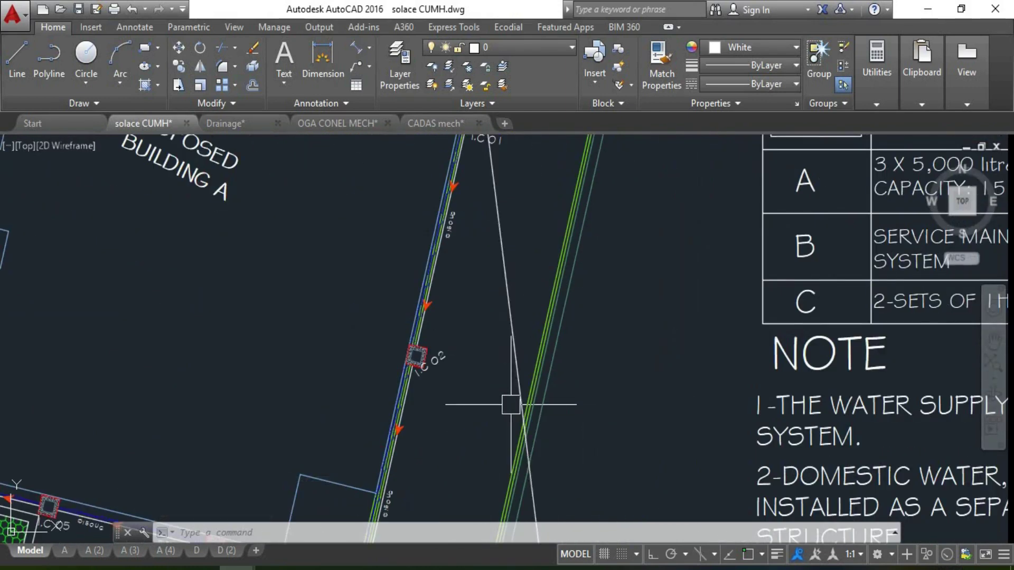
scroll(483, 253, "up", 2)
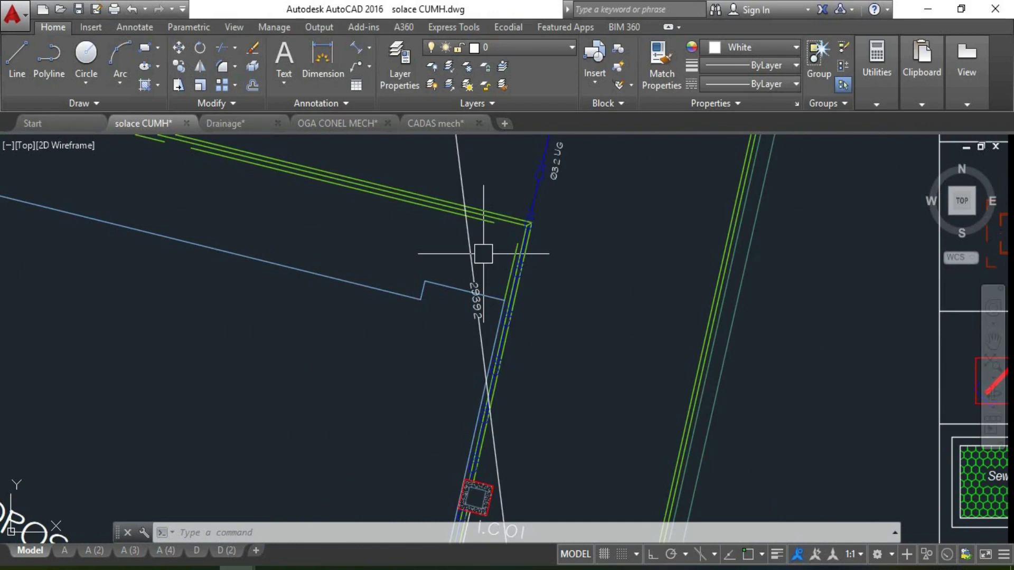
scroll(482, 220, "down", 5)
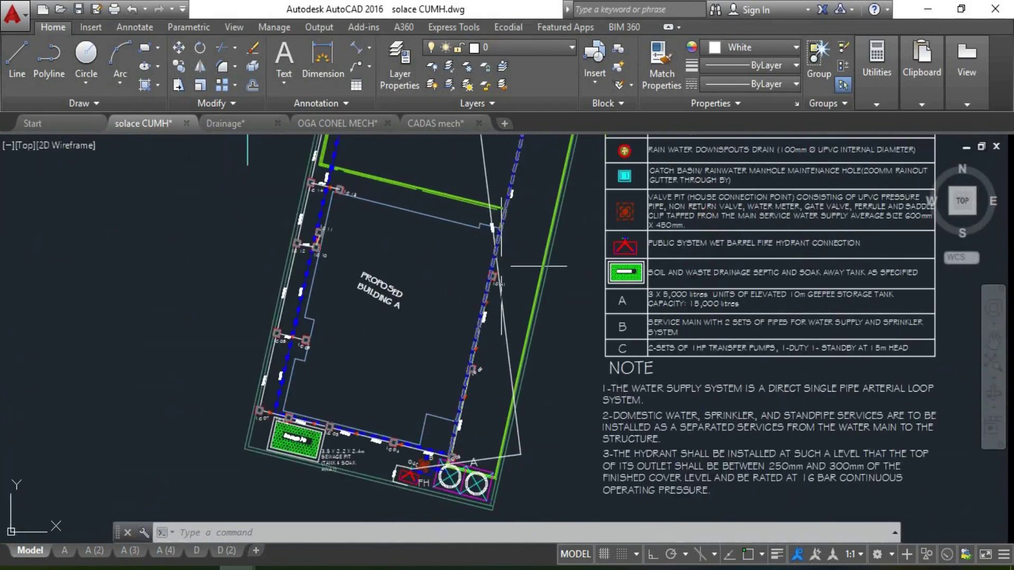
Step: Replace the 1100 dimension beside hydrant FH with an aligned dimension from the hydrant's connection point to the site boundary line
scroll(491, 369, "up", 8)
scroll(499, 506, "down", 2)
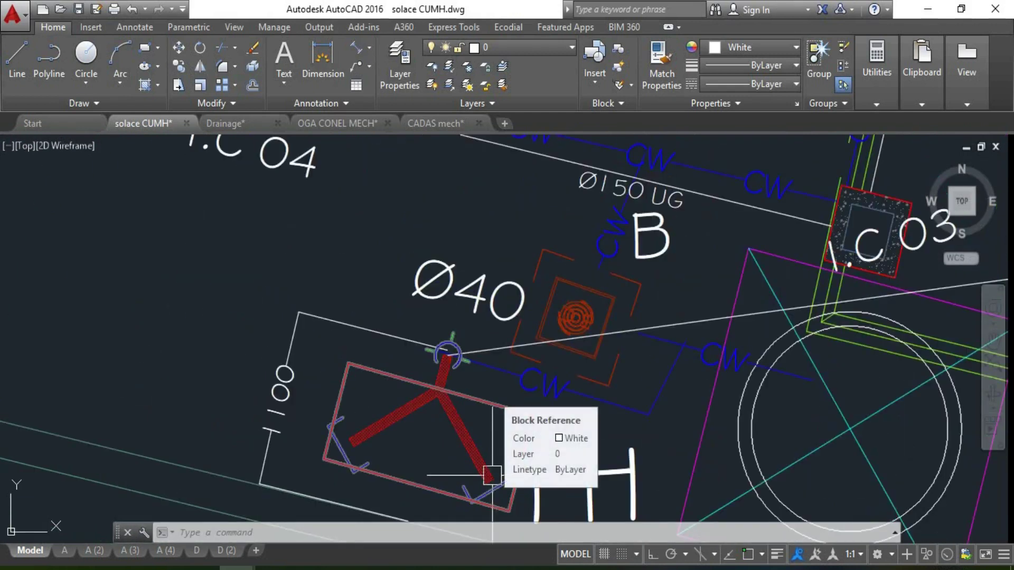
key("Delete")
scroll(492, 475, "up", 2)
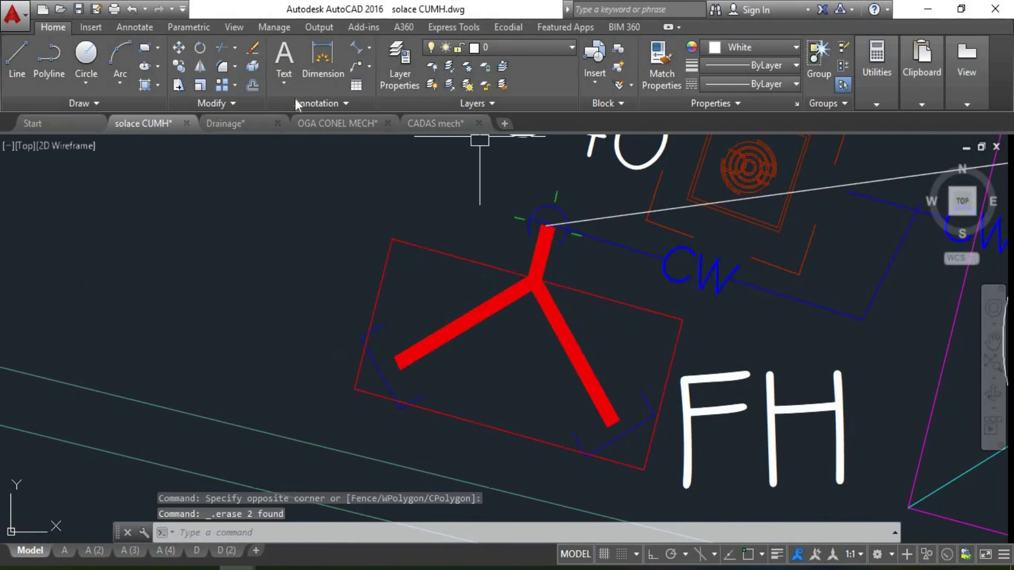
left_click(358, 49)
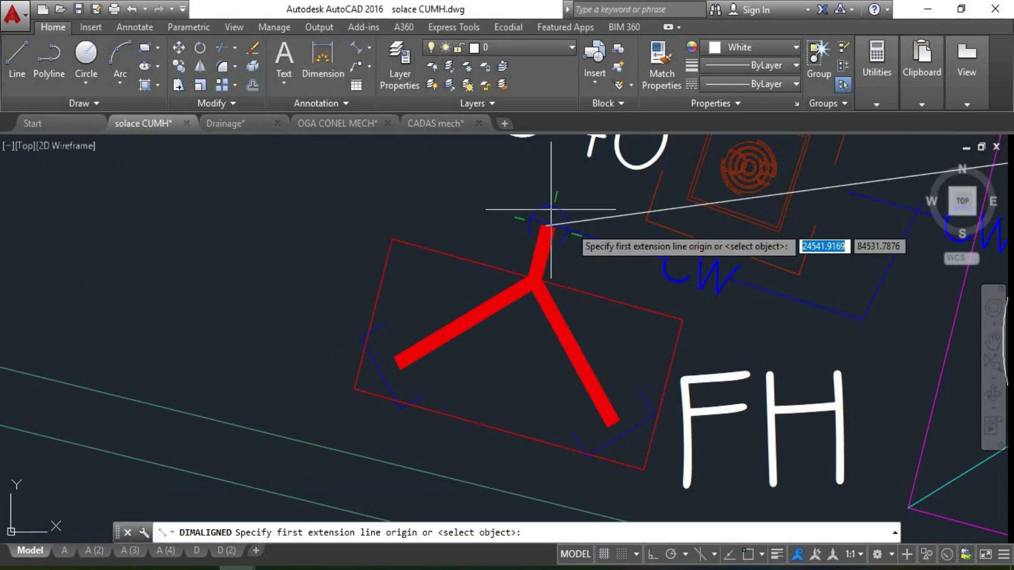
left_click(548, 225)
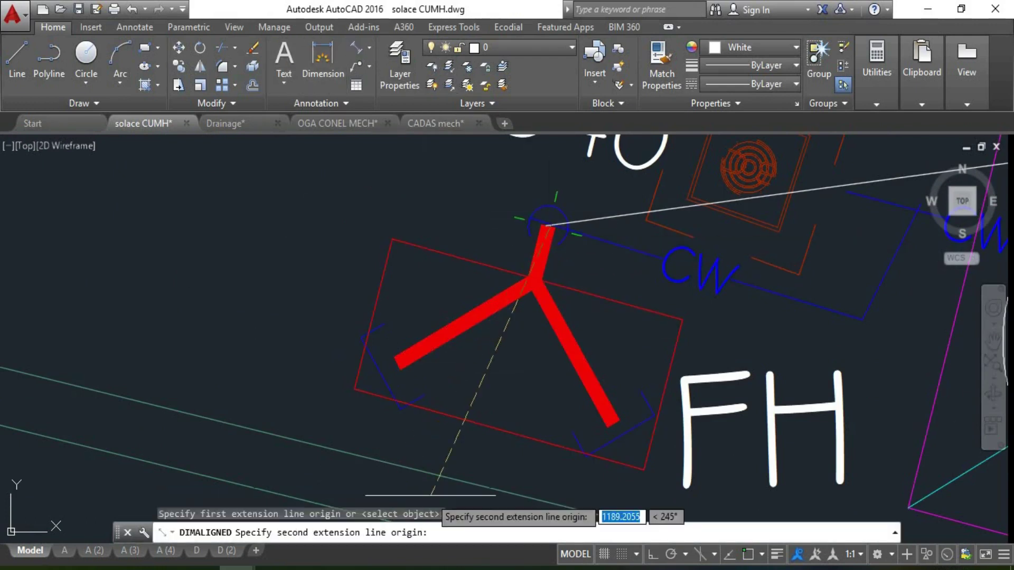
left_click(458, 480)
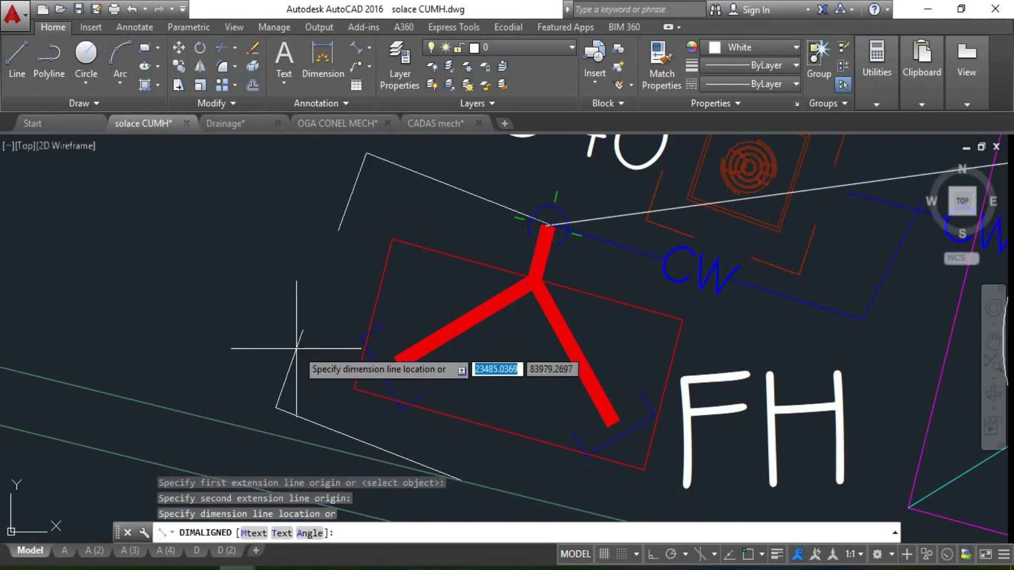
left_click(256, 346)
scroll(285, 343, "down", 3)
scroll(324, 318, "up", 1)
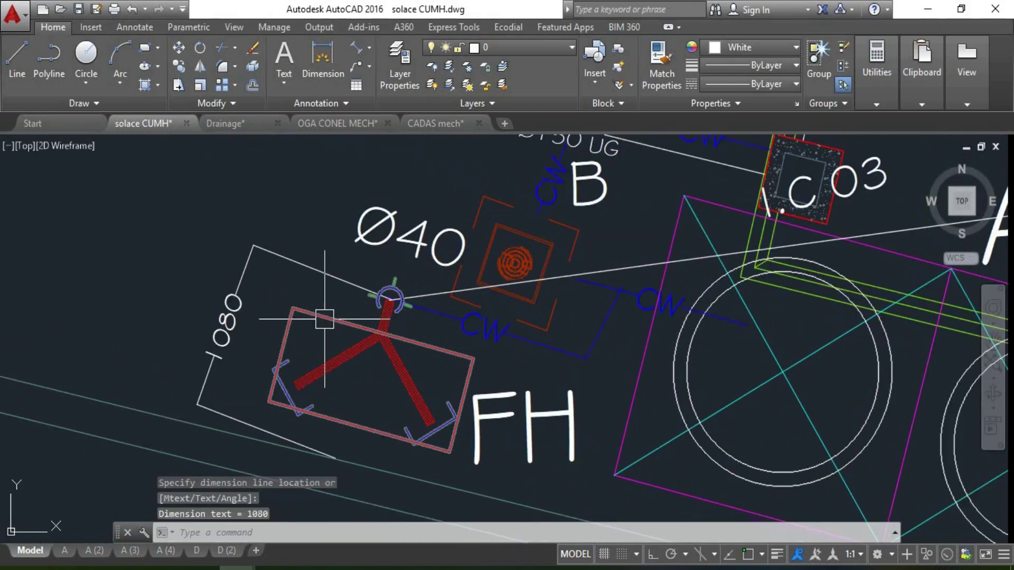
Step: Add an aligned dimension from the hydrant's connection point to the centre of the valve pit, placed above the Ø40 label
scroll(320, 321, "down", 5)
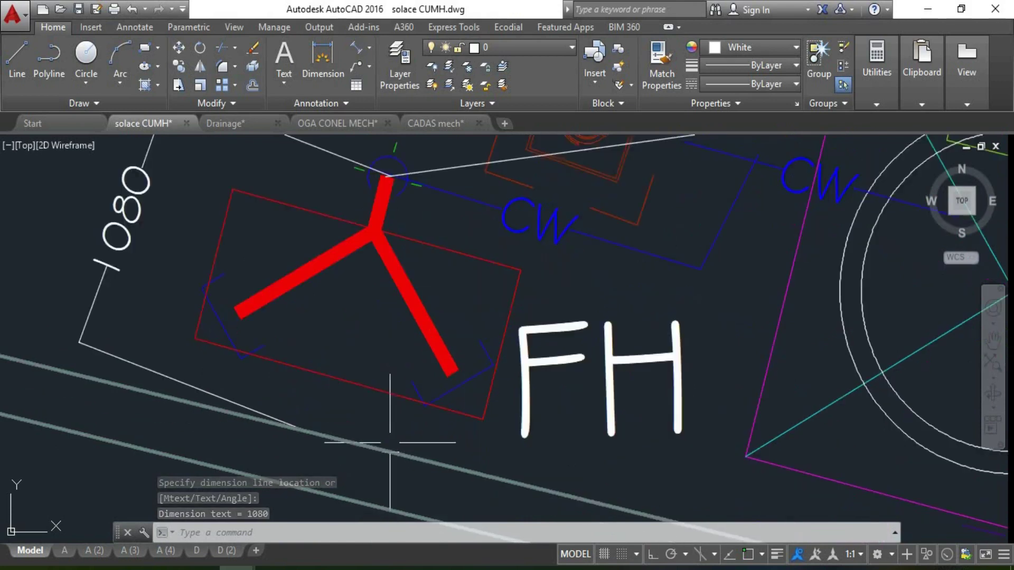
scroll(436, 463, "up", 4)
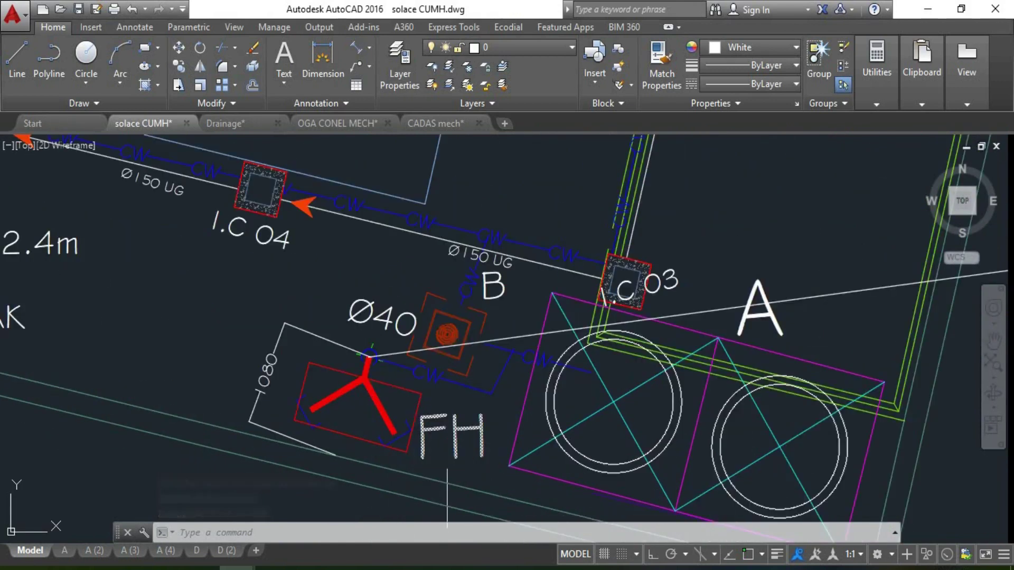
key("Return")
middle_click_drag(320, 301, 409, 364)
left_click(414, 364)
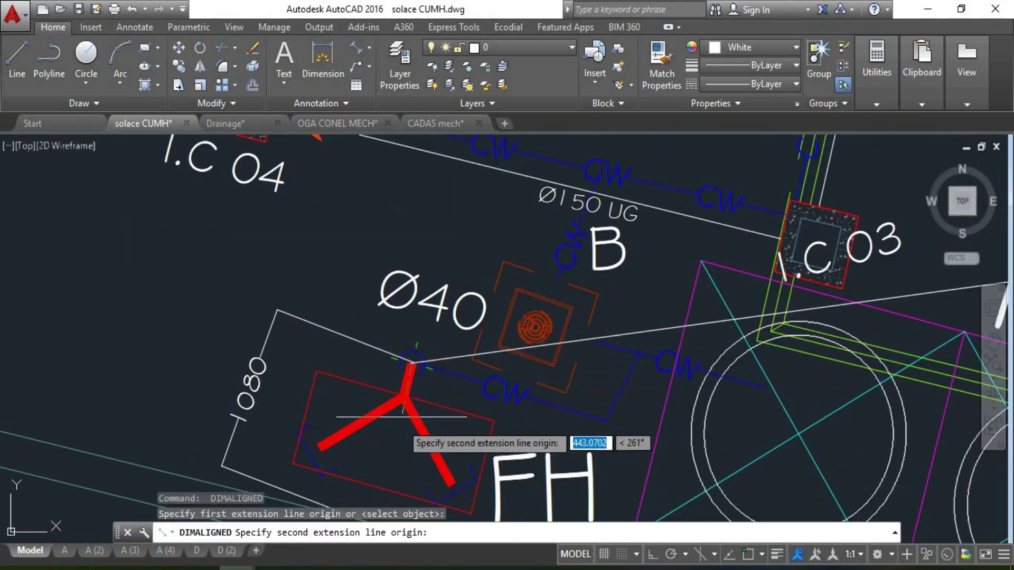
left_click(539, 320)
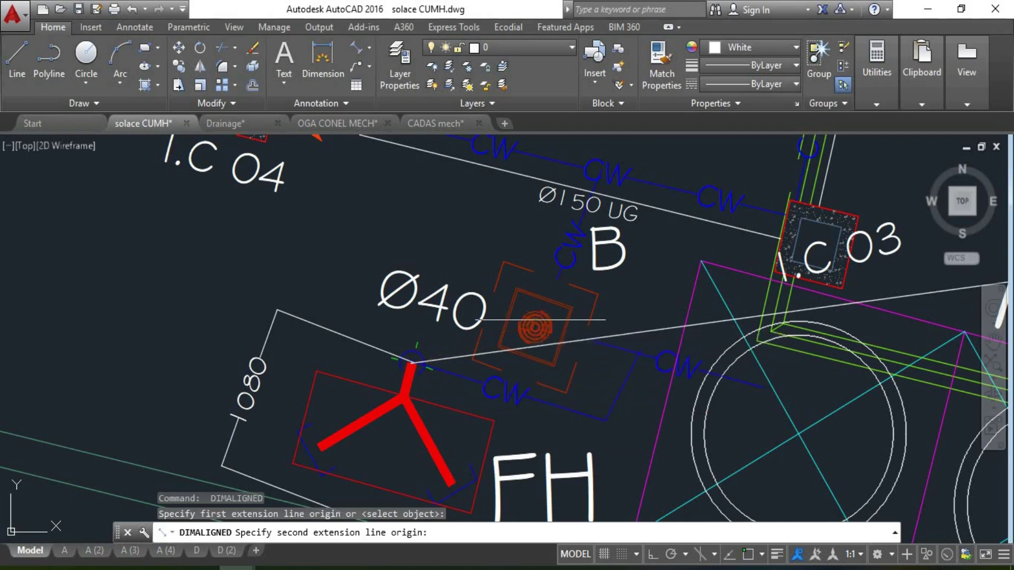
left_click(368, 246)
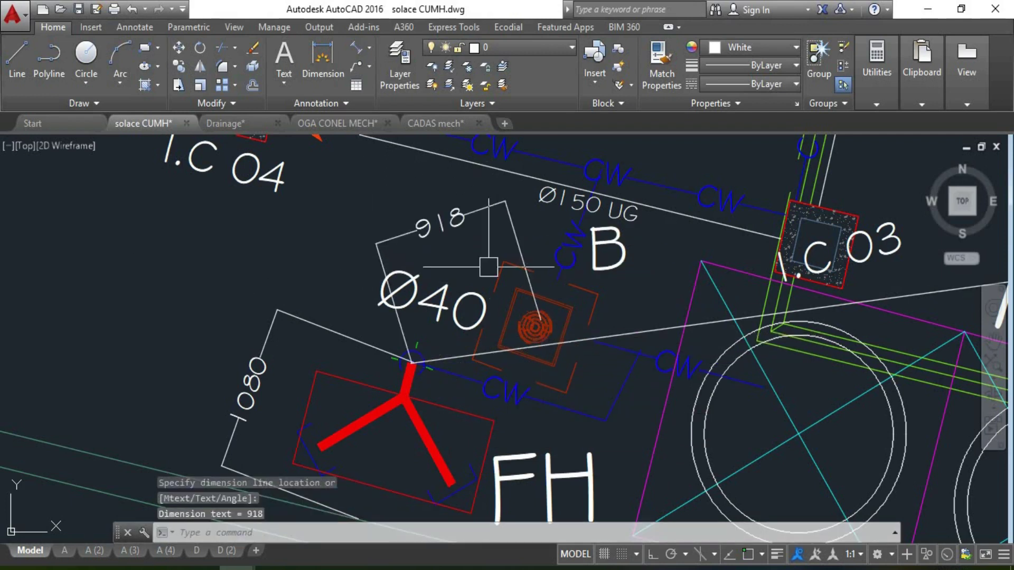
key("Return")
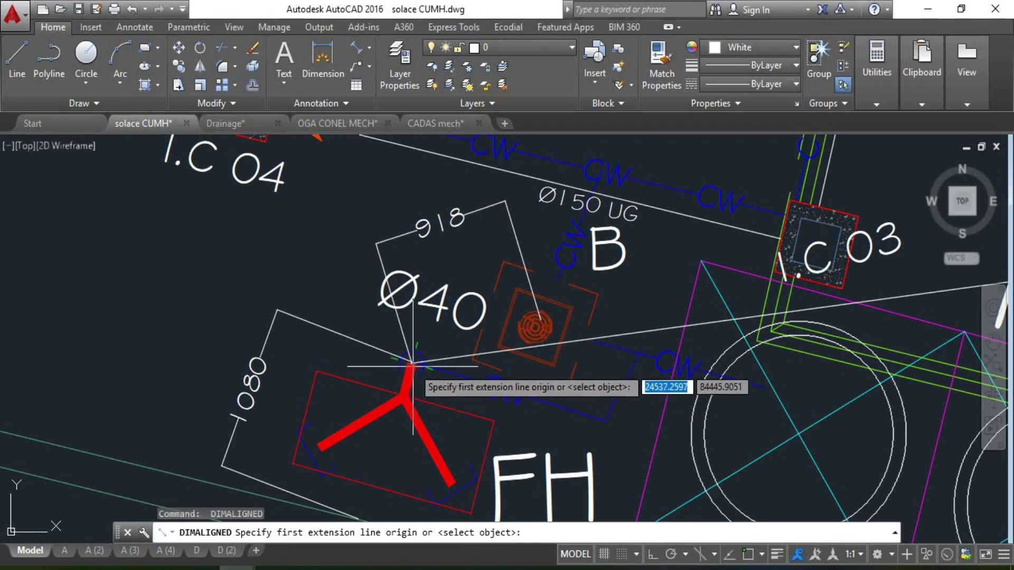
left_click(412, 365)
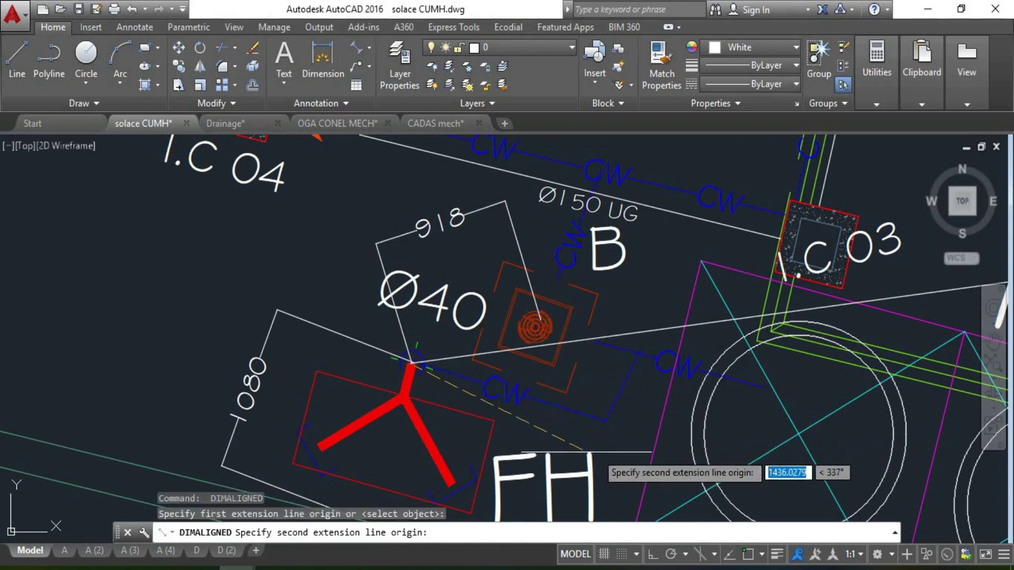
scroll(658, 440, "down", 2)
key("Escape")
middle_click_drag(471, 389, 460, 362)
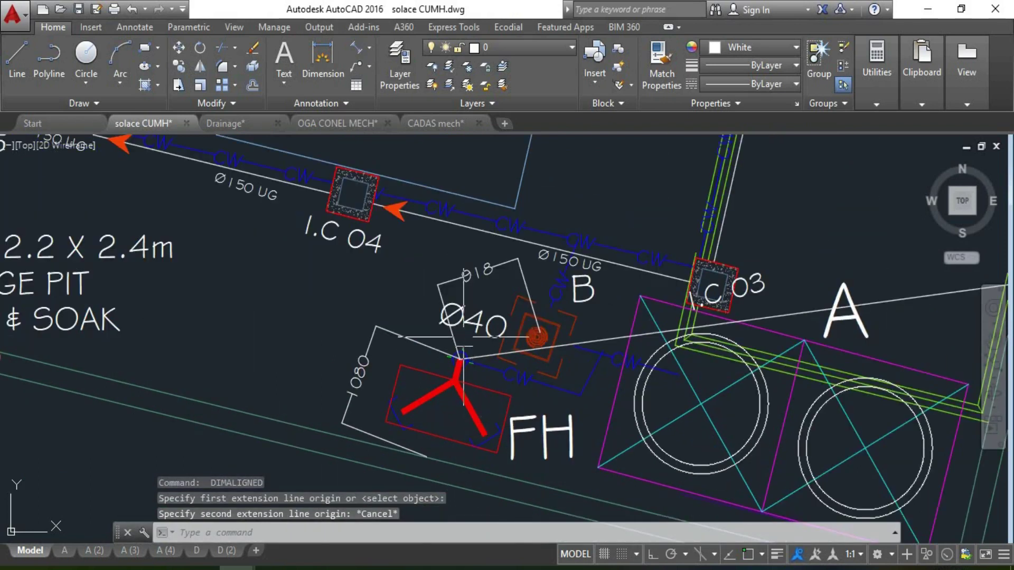
Step: Highlight the hydrant's valve pit and boundary dimensions to inspect both, and clear the selection
left_click(494, 268)
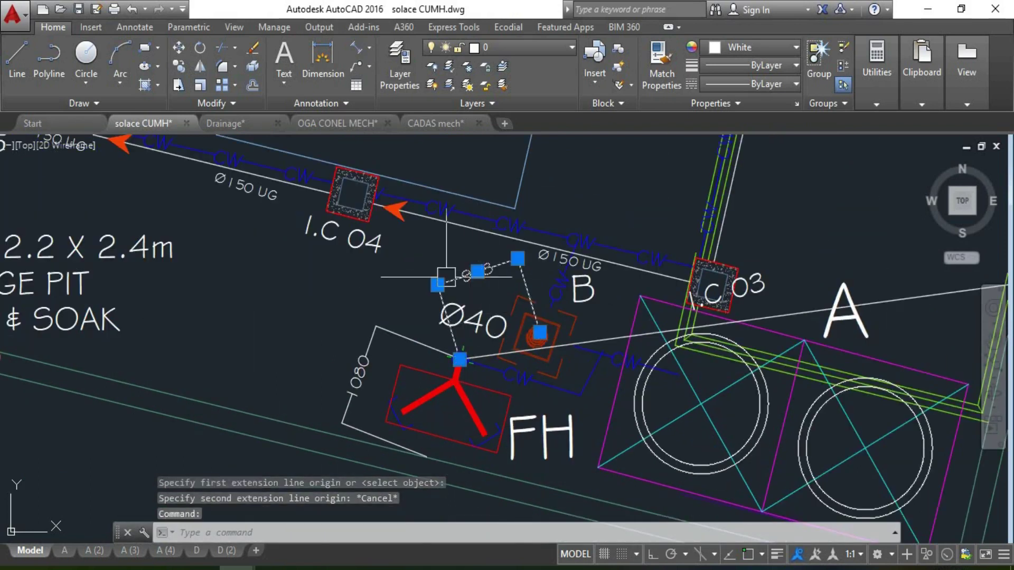
left_click(359, 370)
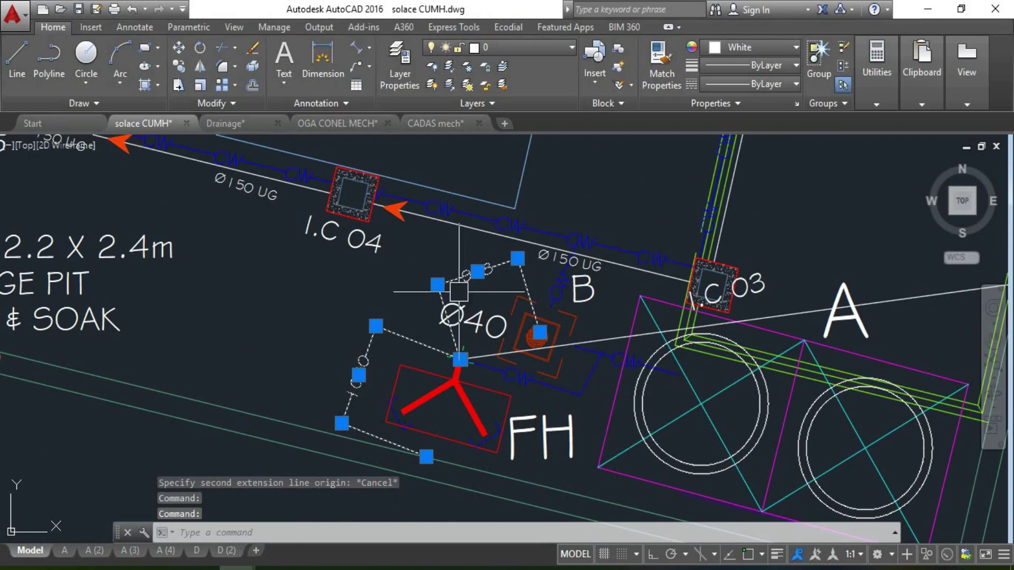
scroll(488, 357, "down", 3)
key("Escape")
scroll(470, 380, "up", 4)
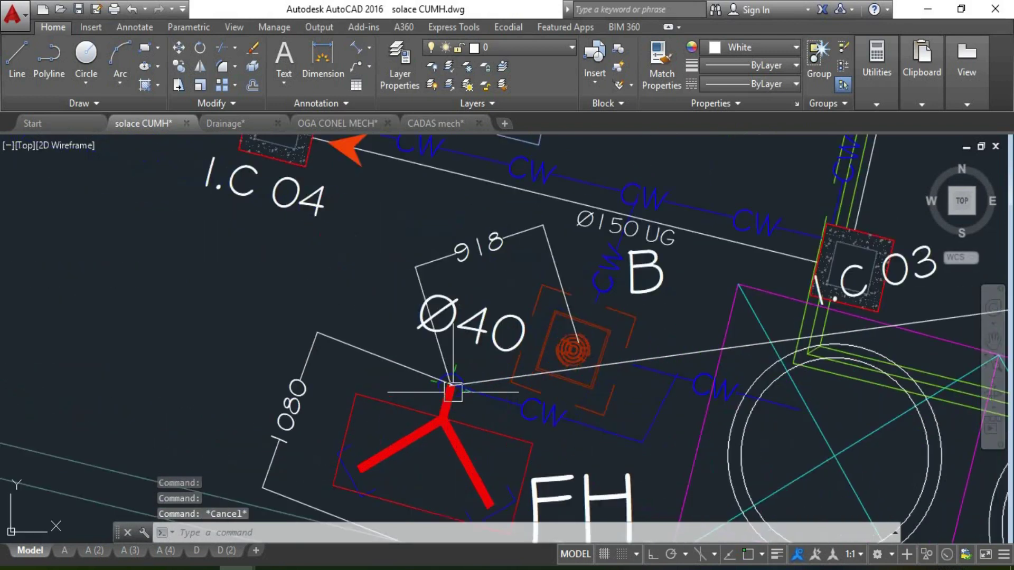
Step: Move the fire hydrant symbol from beside the FH label to the open area above I.C 17 and I.C 18
scroll(468, 393, "down", 3)
scroll(428, 417, "up", 3)
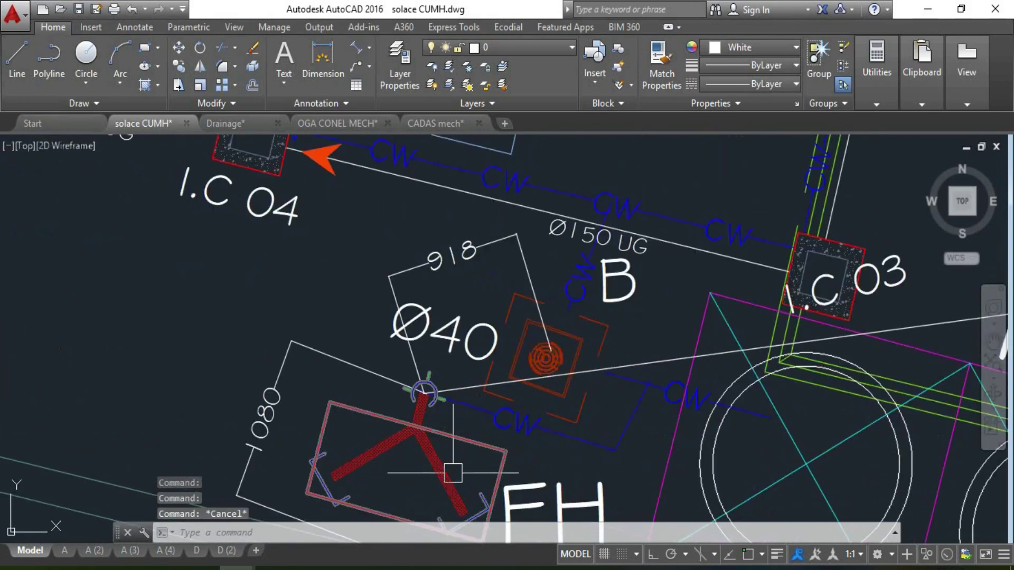
left_click(403, 480)
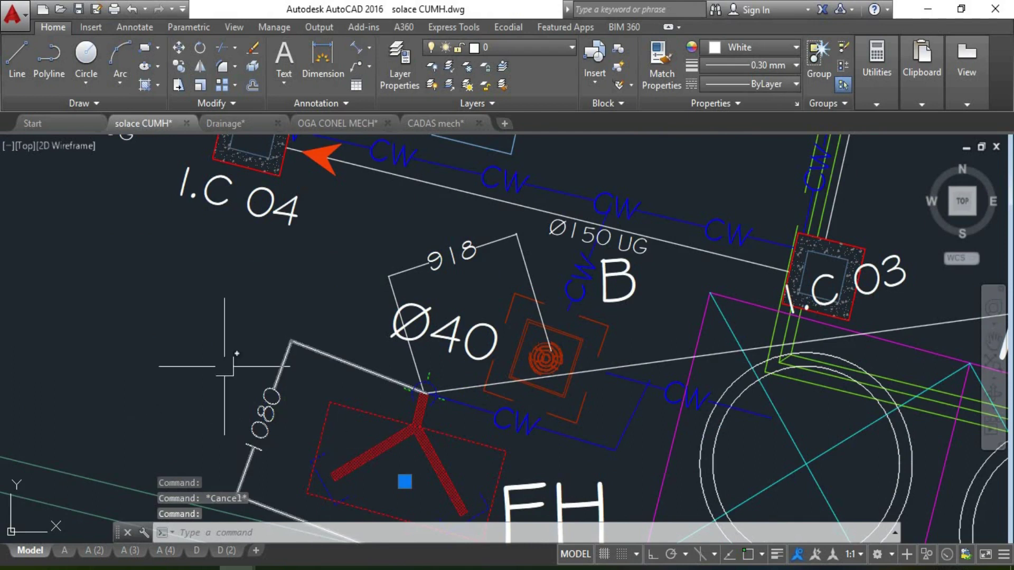
scroll(233, 349, "down", 2)
scroll(279, 364, "up", 3)
left_click(307, 378)
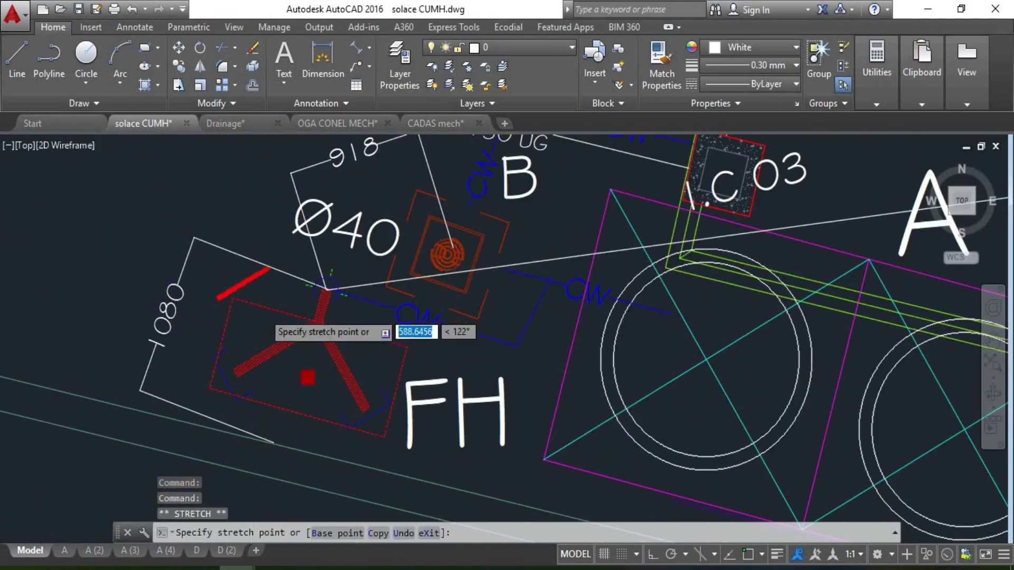
scroll(275, 395, "down", 5)
scroll(300, 382, "up", 2)
scroll(300, 383, "up", 2)
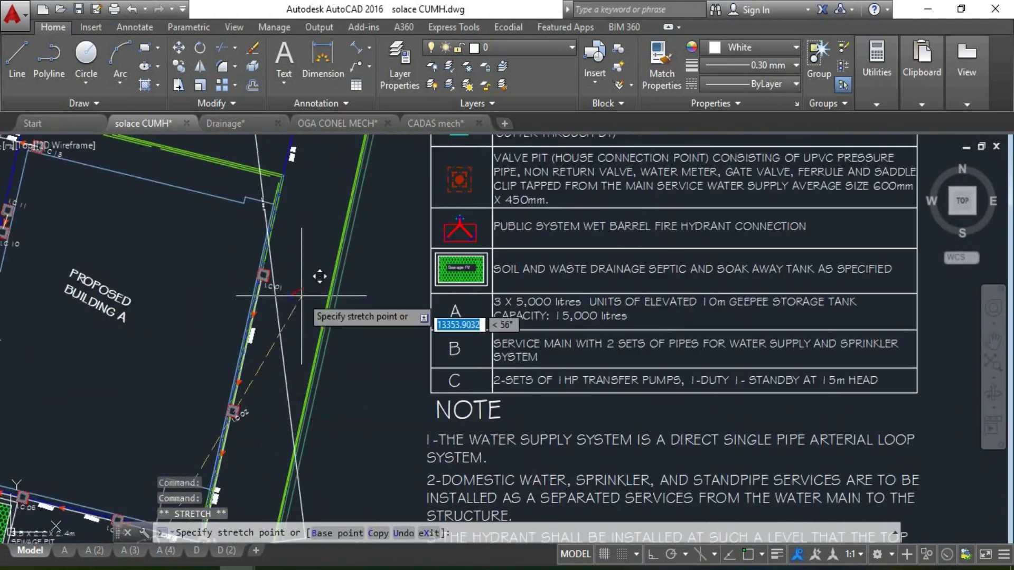
scroll(300, 393, "down", 4)
scroll(254, 485, "up", 5)
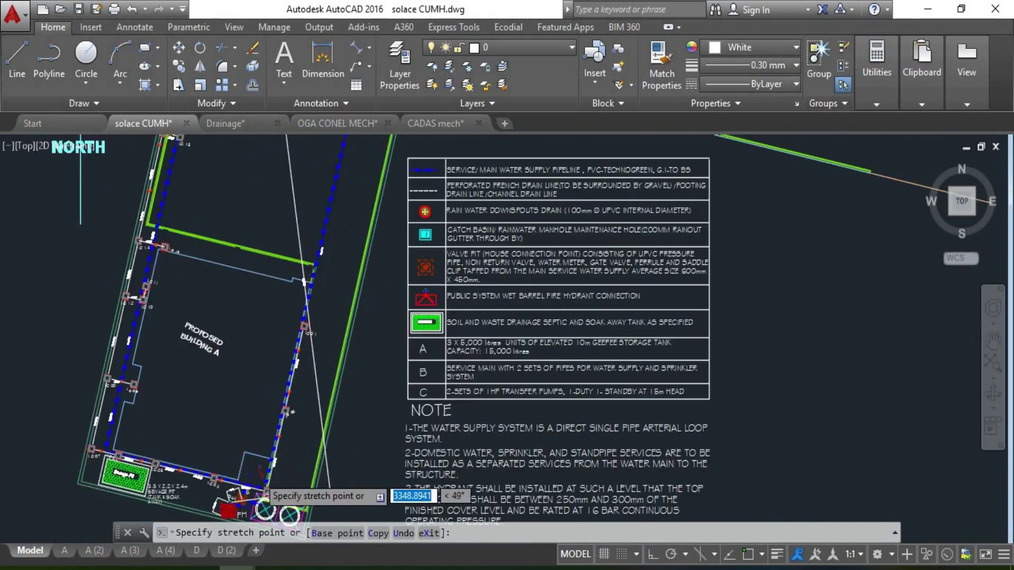
scroll(355, 398, "down", 8)
scroll(355, 364, "up", 2)
scroll(372, 343, "up", 4)
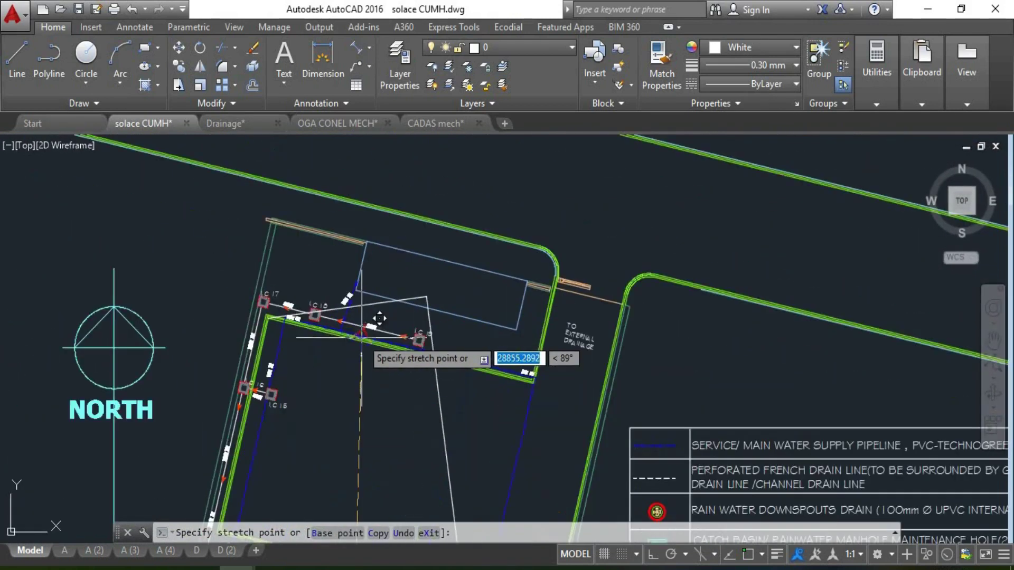
scroll(317, 277, "up", 3)
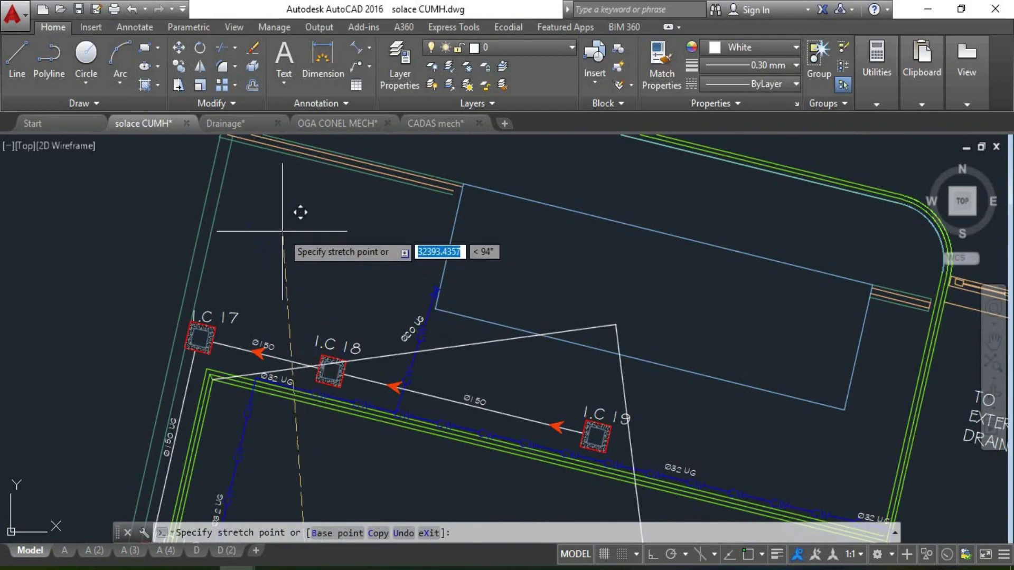
left_click(310, 219)
scroll(219, 388, "down", 3)
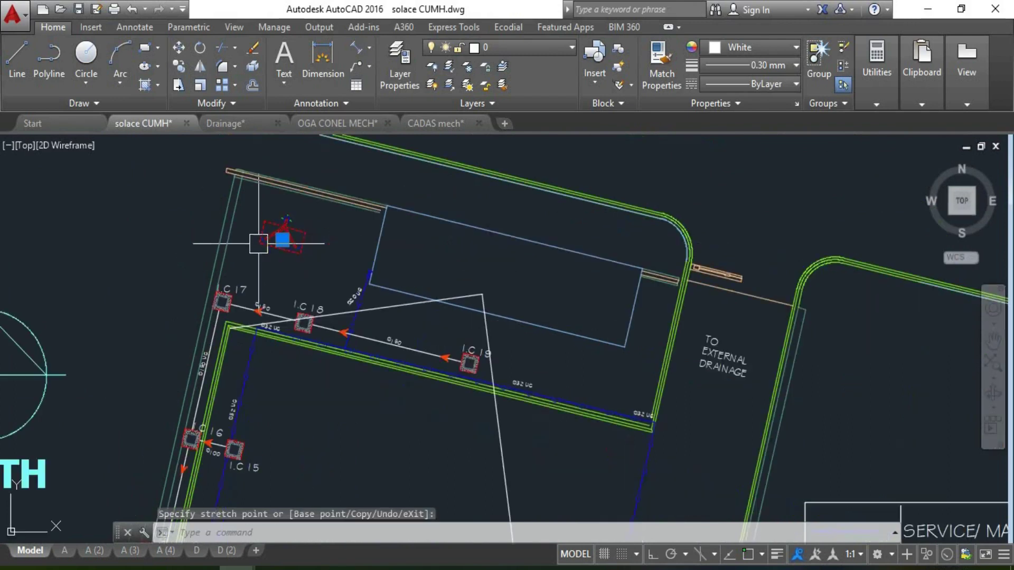
Step: Copy the hydrant symbol to the corner below the blue rectangular outline, beside the TO EXTERNAL DRAINAGE text
scroll(339, 204, "down", 2)
scroll(300, 203, "up", 2)
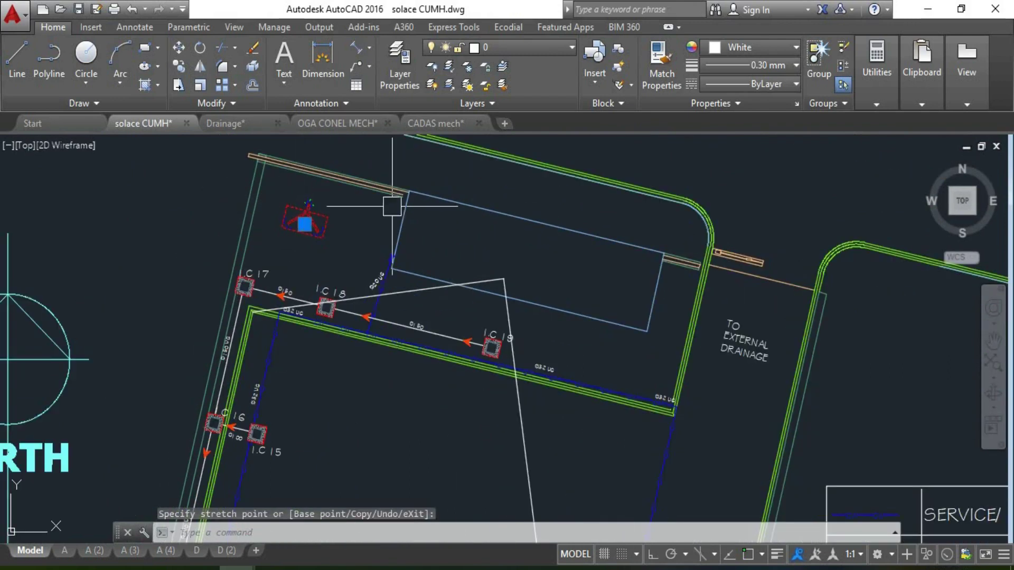
scroll(294, 208, "down", 4)
scroll(272, 227, "up", 5)
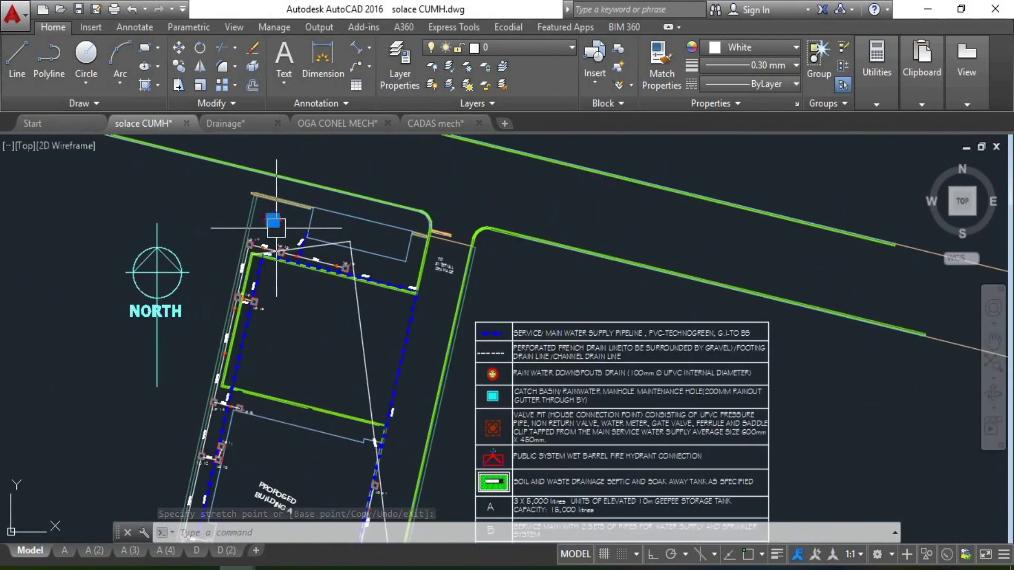
scroll(316, 269, "down", 3)
scroll(304, 227, "up", 4)
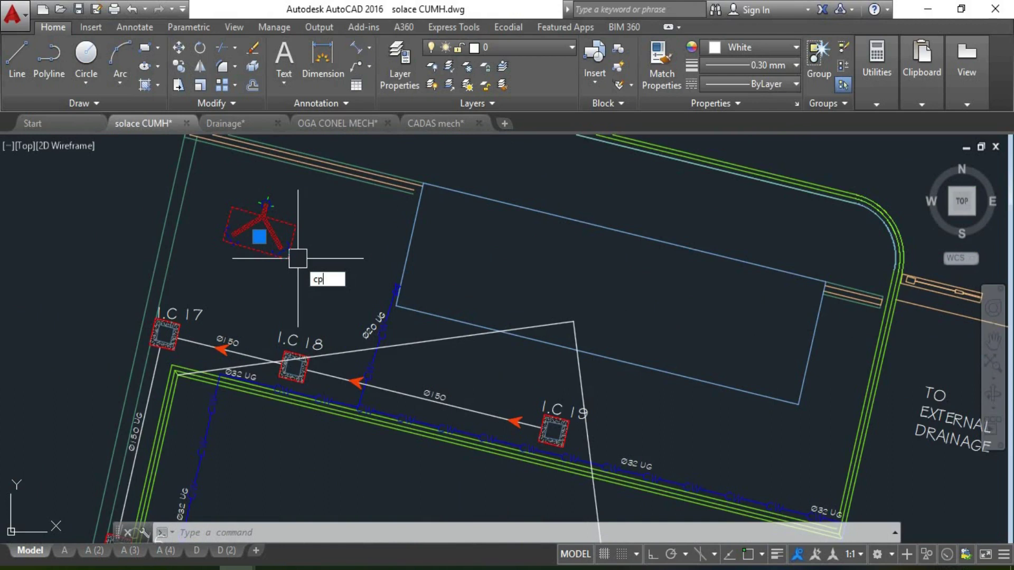
key("Return")
left_click(264, 208)
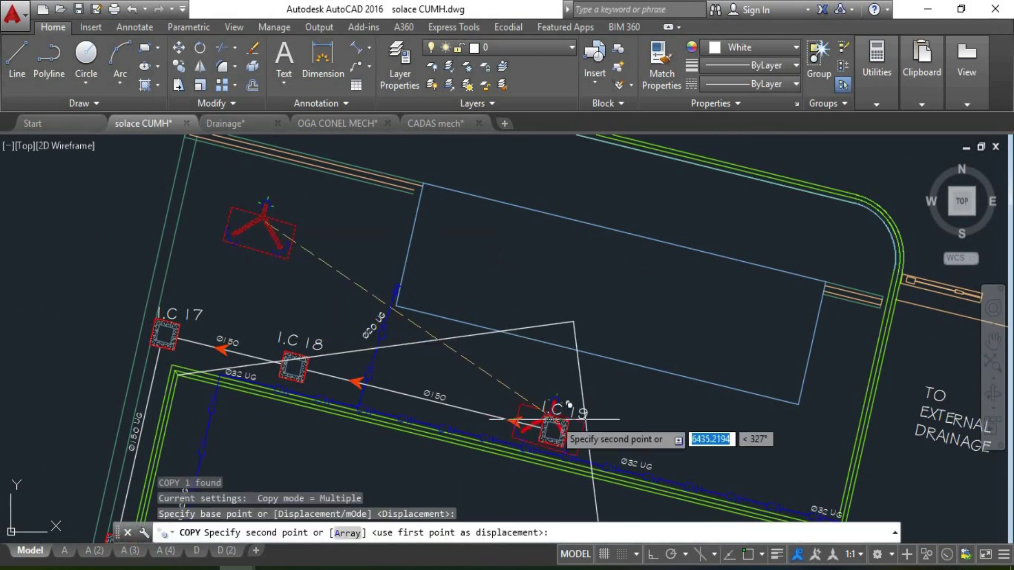
scroll(516, 283, "down", 2)
scroll(686, 369, "up", 3)
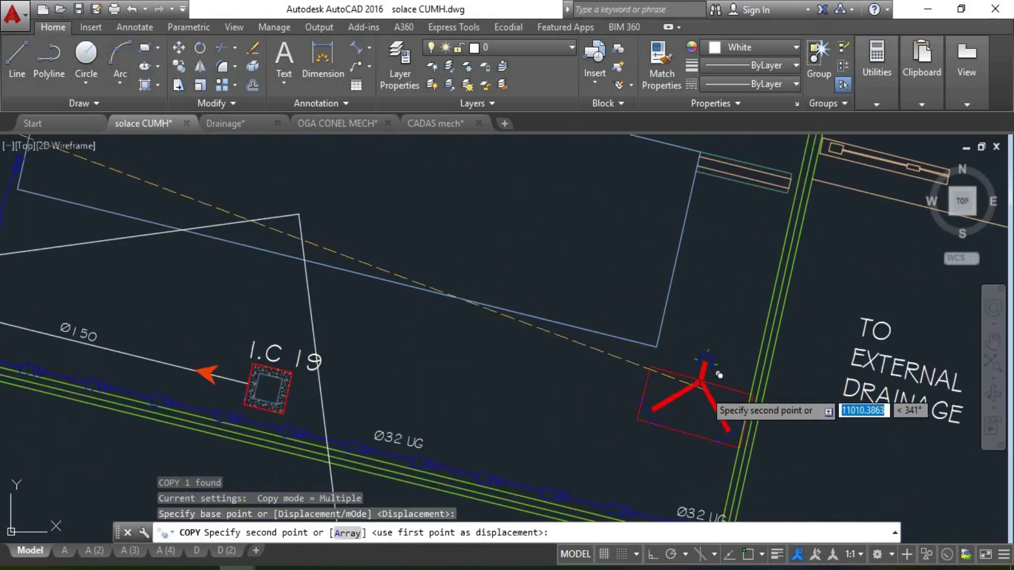
left_click(681, 417)
scroll(443, 274, "down", 4)
key("Escape")
scroll(566, 362, "up", 2)
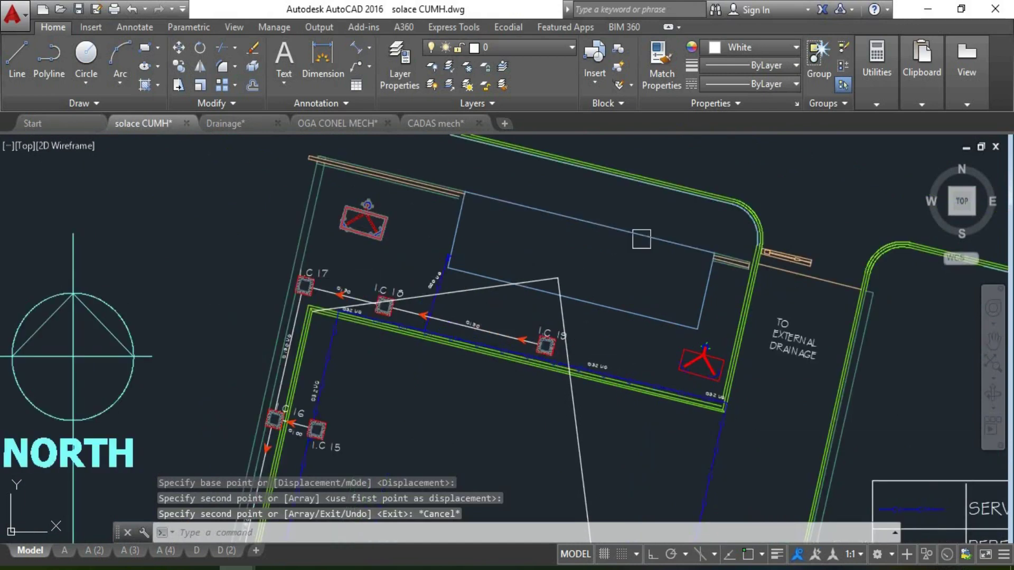
Step: Measure from the connection point of the hydrant above I.C 17 to the boundary line above it with a trial aligned dimension
scroll(396, 211, "down", 2)
scroll(396, 208, "up", 4)
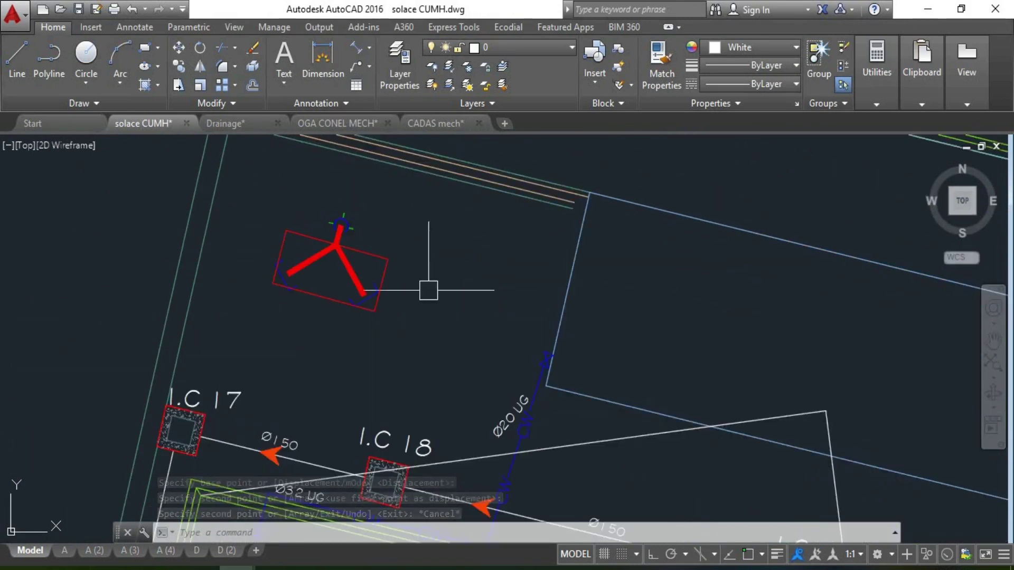
scroll(430, 287, "down", 4)
scroll(389, 252, "up", 2)
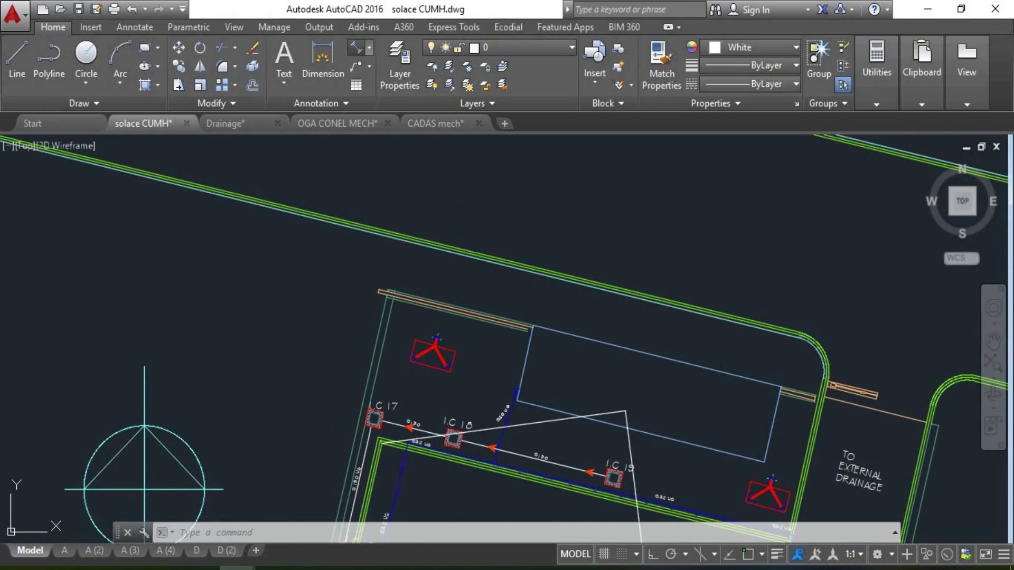
left_click(356, 48)
scroll(401, 296, "up", 6)
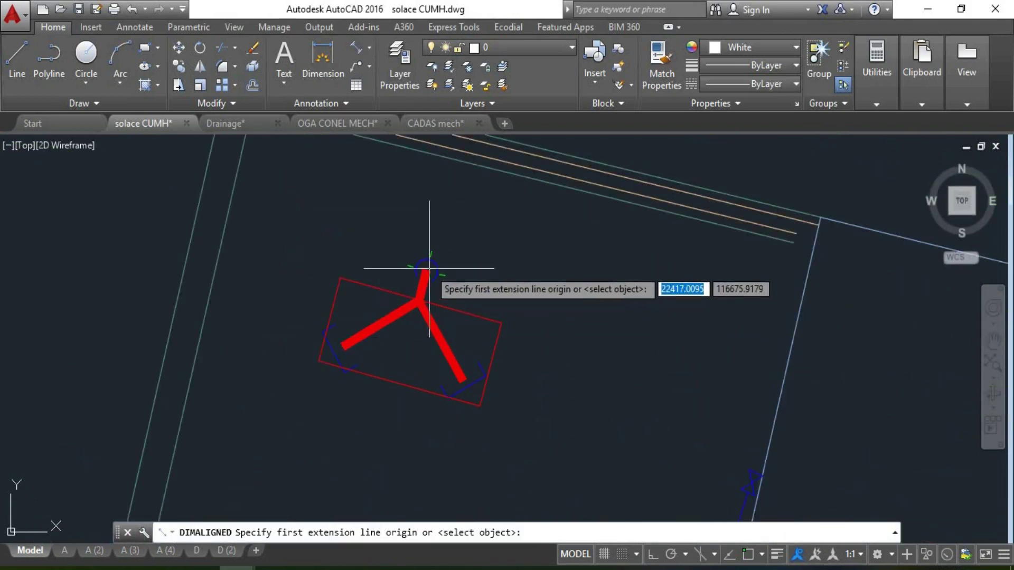
left_click(429, 269)
scroll(412, 280, "down", 4)
scroll(476, 300, "up", 6)
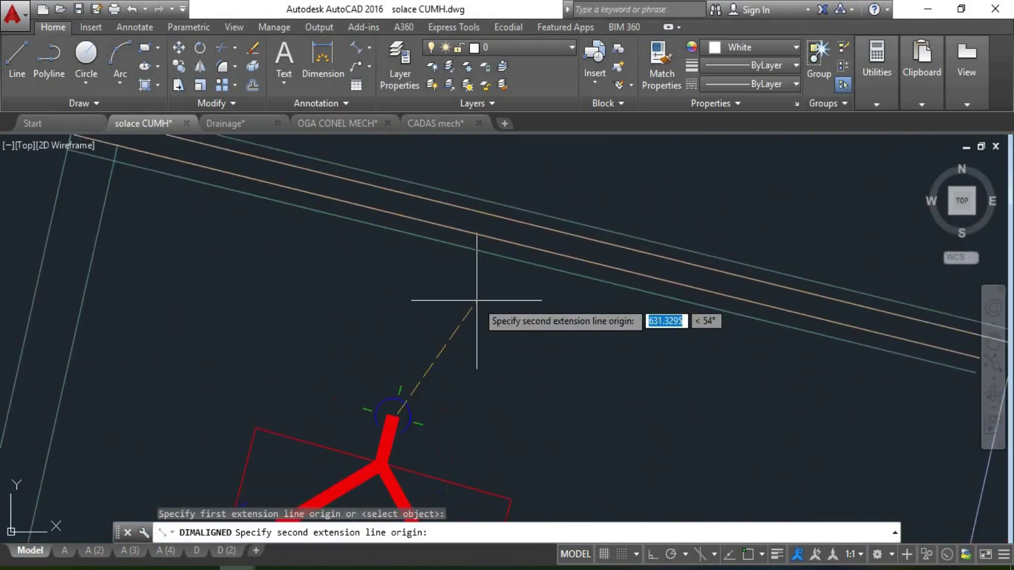
scroll(477, 300, "up", 2)
left_click(440, 209)
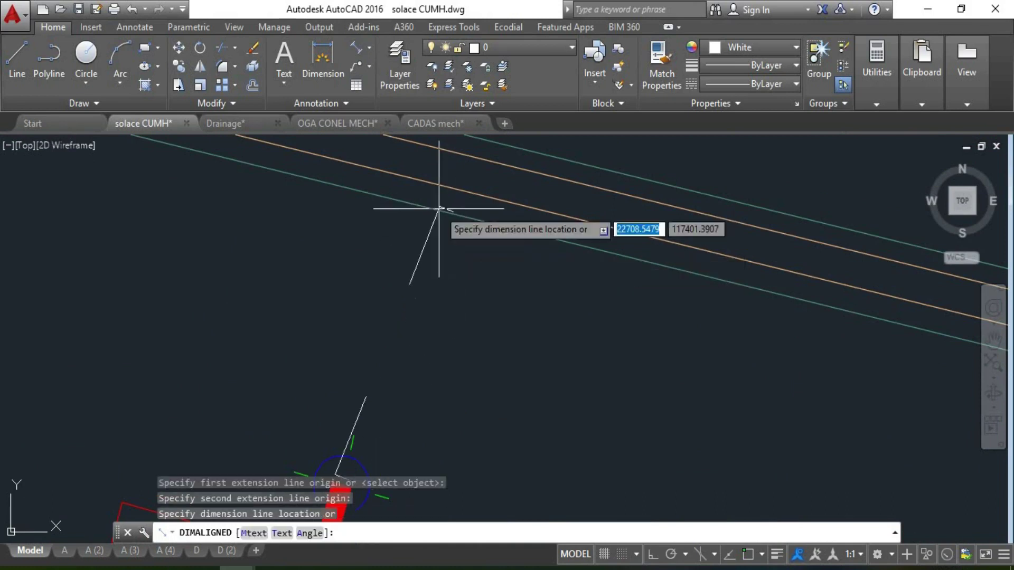
scroll(439, 209, "down", 4)
key("Escape")
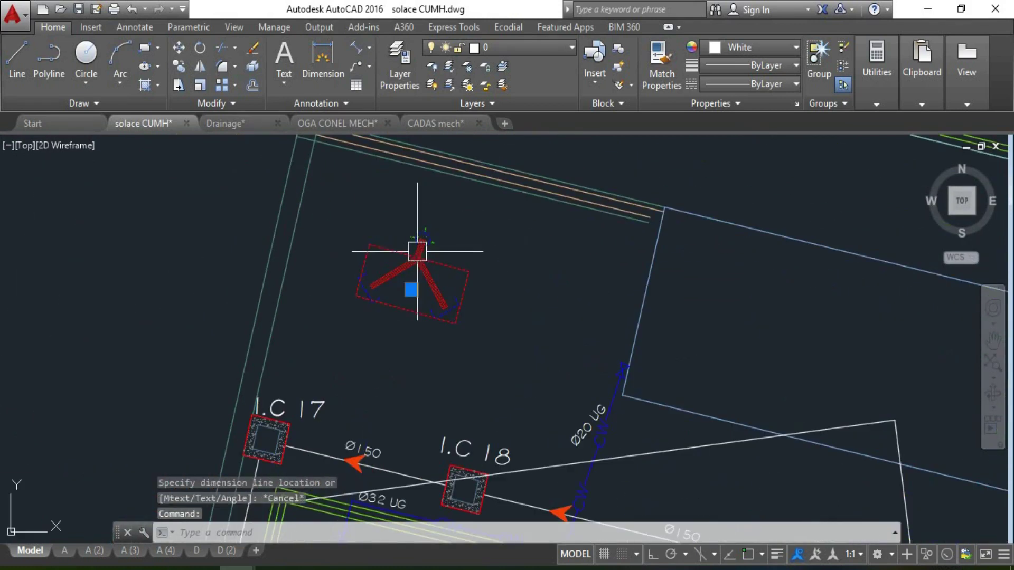
Step: Move the hydrant above I.C 17 farther down from the upper boundary line, closer to the inspection chambers
left_click(411, 289)
left_click(392, 363)
key("Escape")
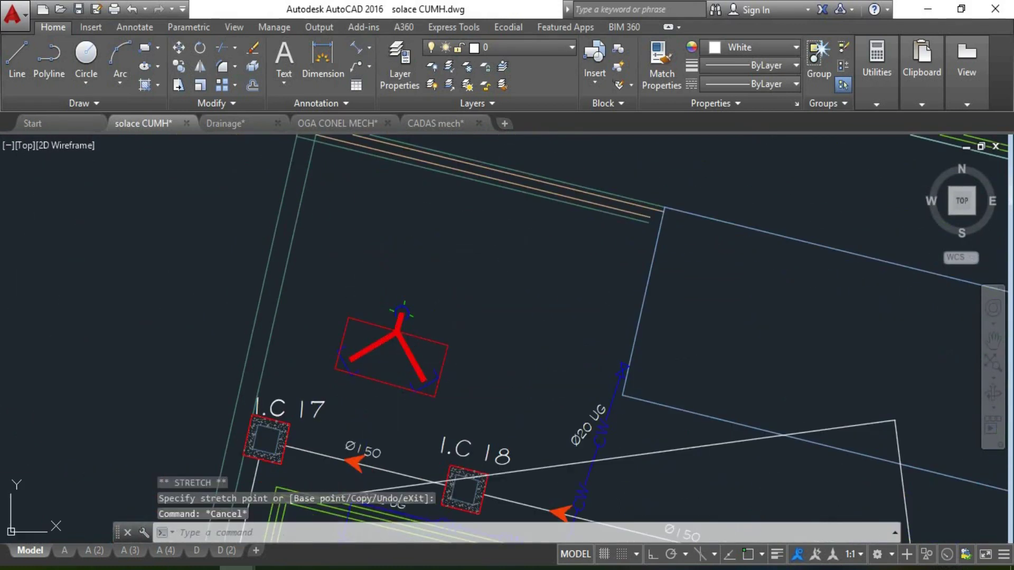
Step: Check the moved hydrant's distance to the upper boundary line with a temporary aligned dimension, without placing it
left_click(357, 48)
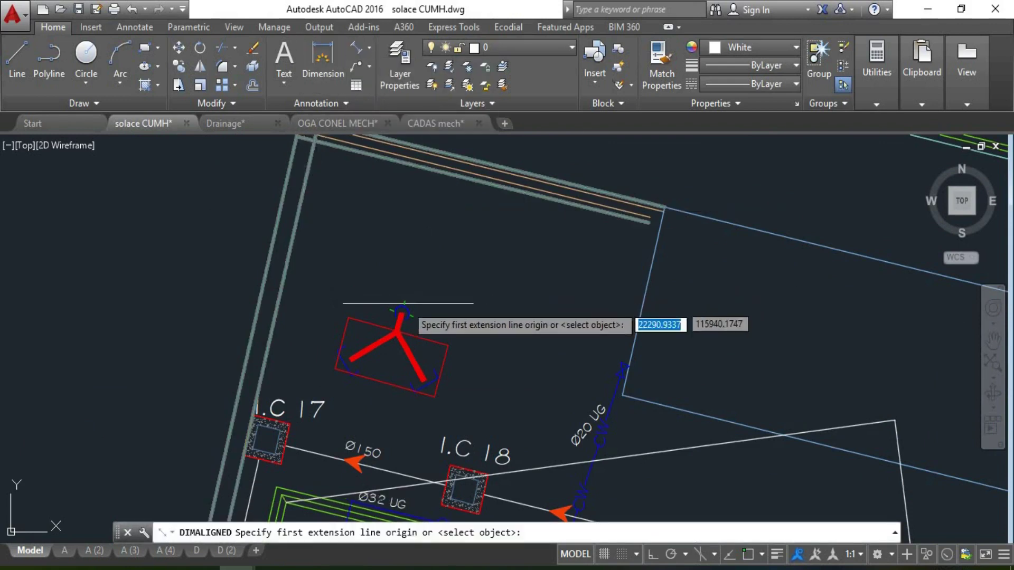
left_click(401, 312)
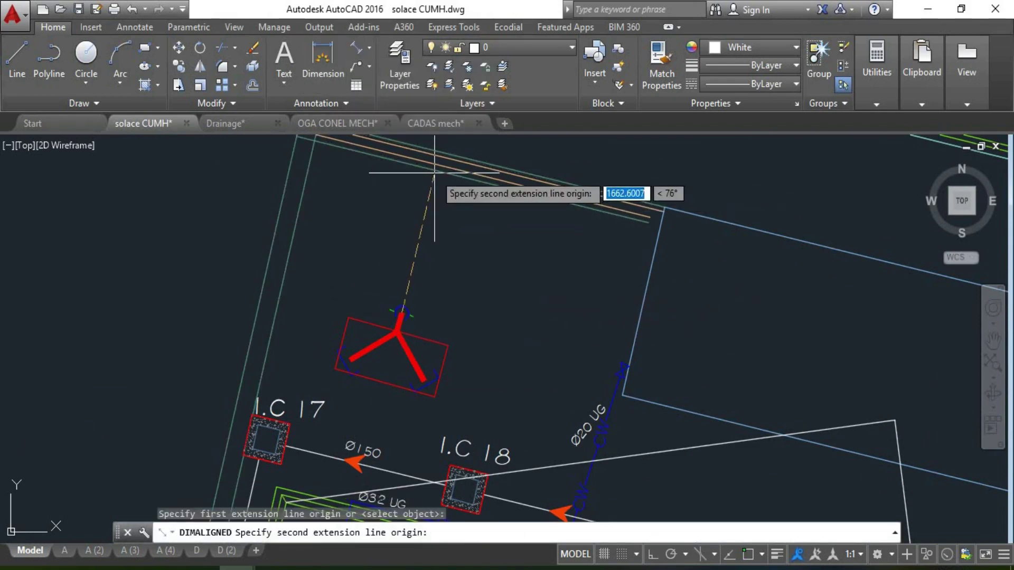
left_click(441, 169)
scroll(464, 238, "up", 2)
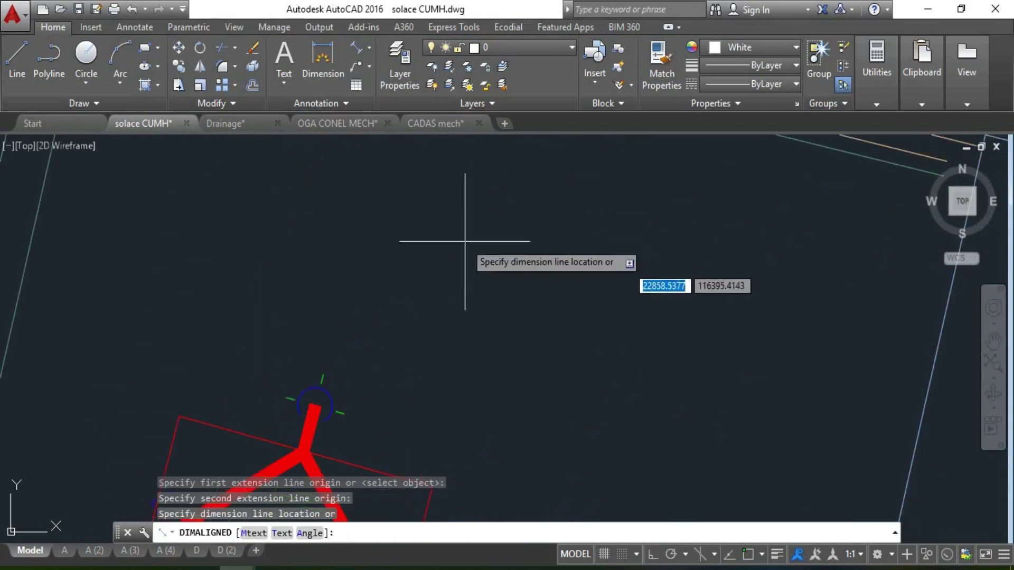
scroll(464, 238, "down", 2)
key("Escape")
Step: Check the distance from the hydrant's connection point to the centre of I.C 18 with a temporary aligned dimension
key("Return")
left_click(398, 275)
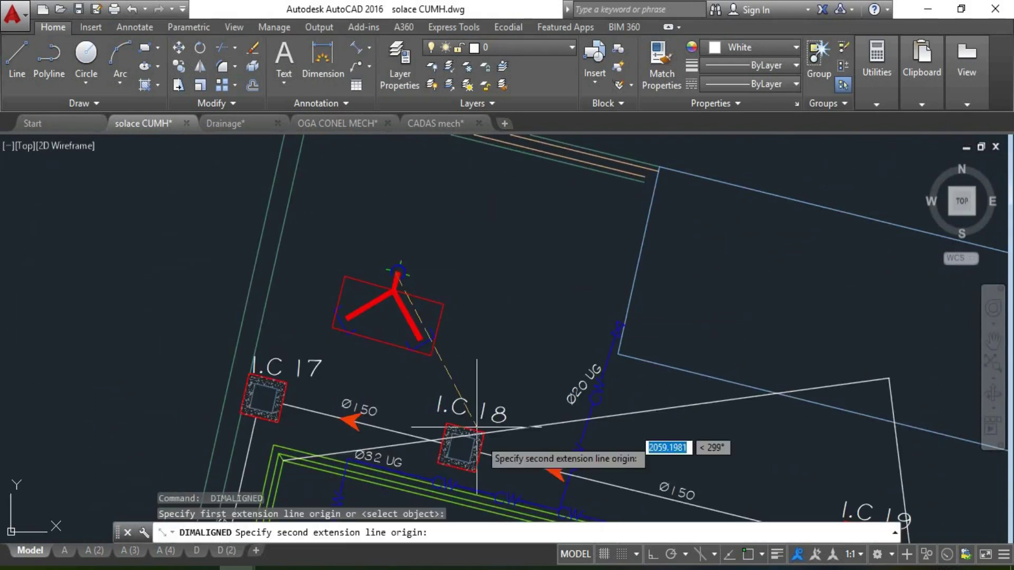
left_click(461, 447)
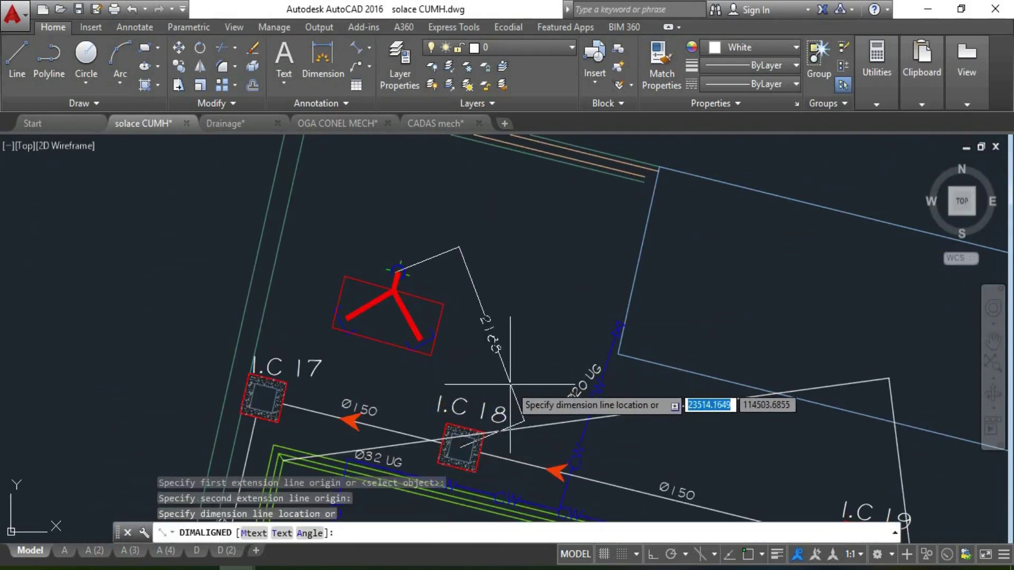
key("Escape")
Step: Add an aligned dimension from the hydrant's connection point to the centre of I.C 17, placed on the boundary side of the hydrant
key("Return")
left_click(397, 279)
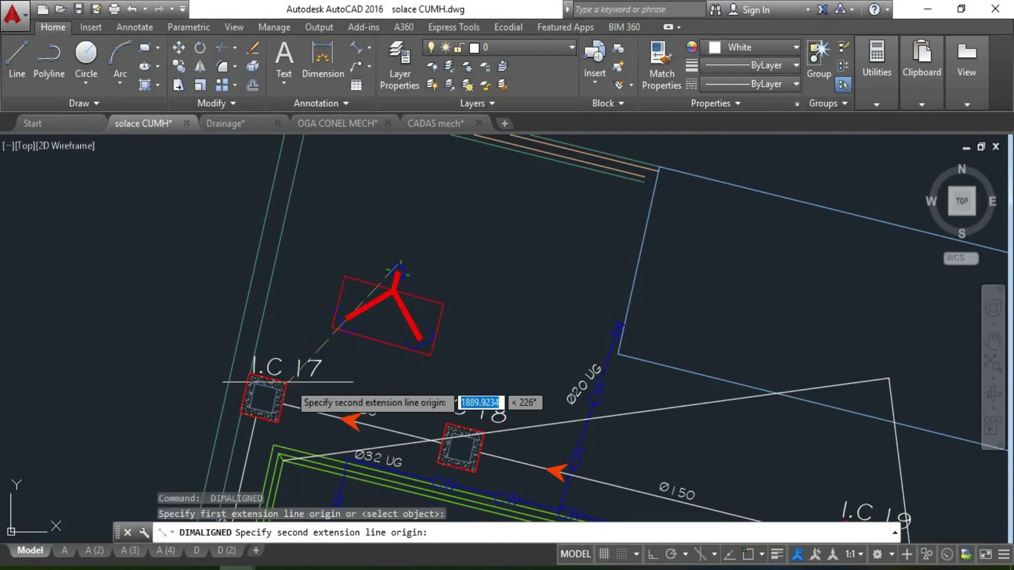
left_click(262, 398)
left_click(274, 295)
key("Escape")
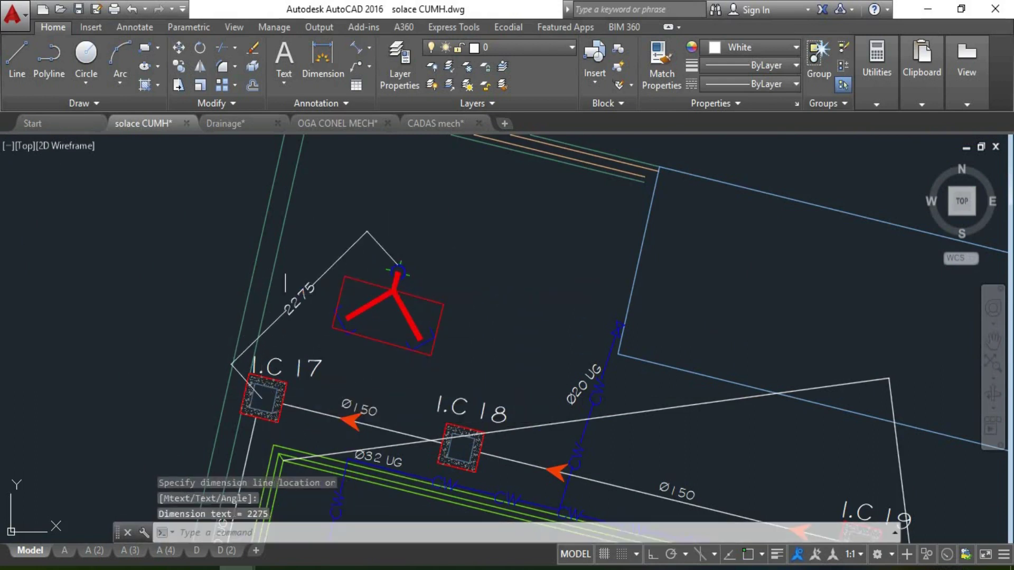
Step: Check the distance from the copied hydrant's connection point to the nearest corner of the blue outline with a temporary aligned dimension
scroll(514, 348, "down", 5)
key("Return")
scroll(515, 348, "up", 3)
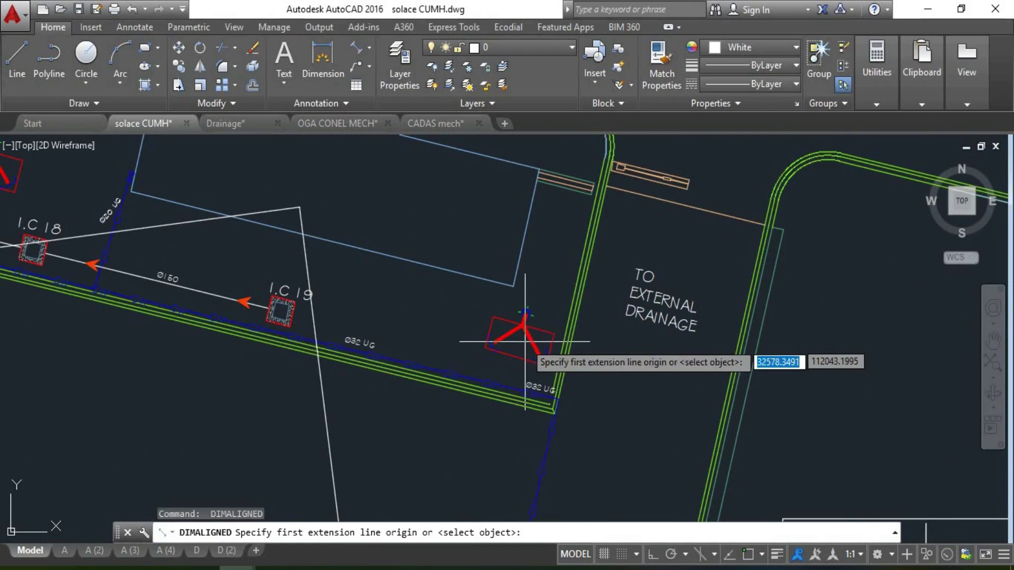
scroll(522, 303, "up", 3)
left_click(527, 309)
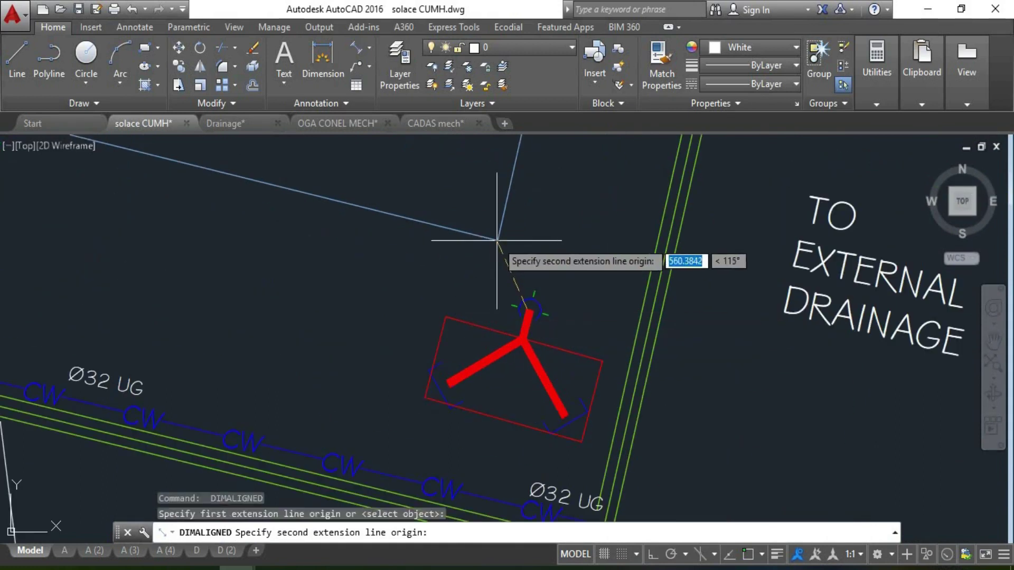
left_click(496, 240)
scroll(401, 323, "up", 1)
key("Escape")
key("Return")
key("Escape")
Step: Examine both hydrant positions and the aligned dimension to I.C 17, highlighting the dimension and clearing the selection
scroll(468, 235, "down", 5)
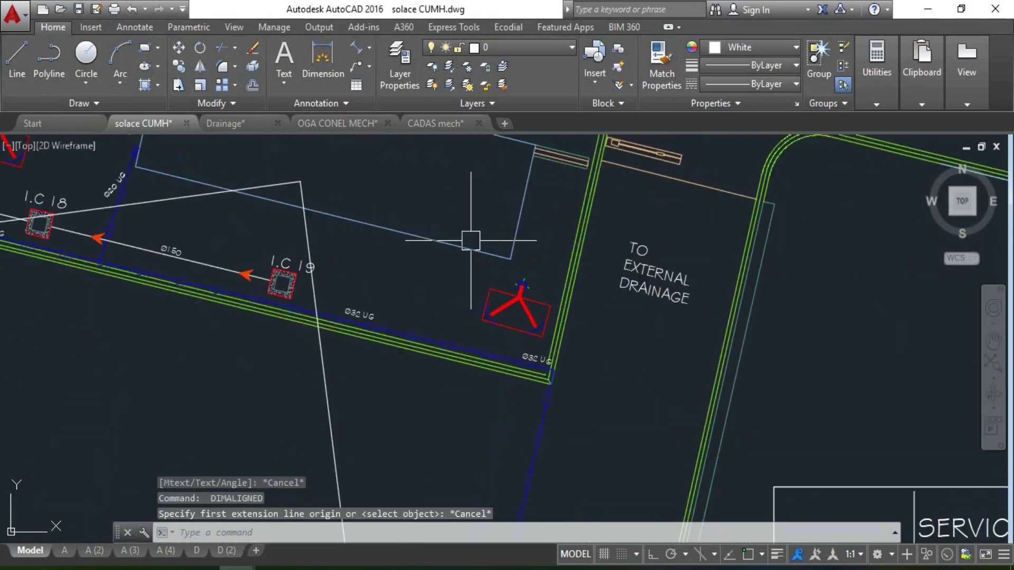
scroll(560, 272, "down", 2)
scroll(560, 272, "down", 3)
scroll(421, 262, "up", 6)
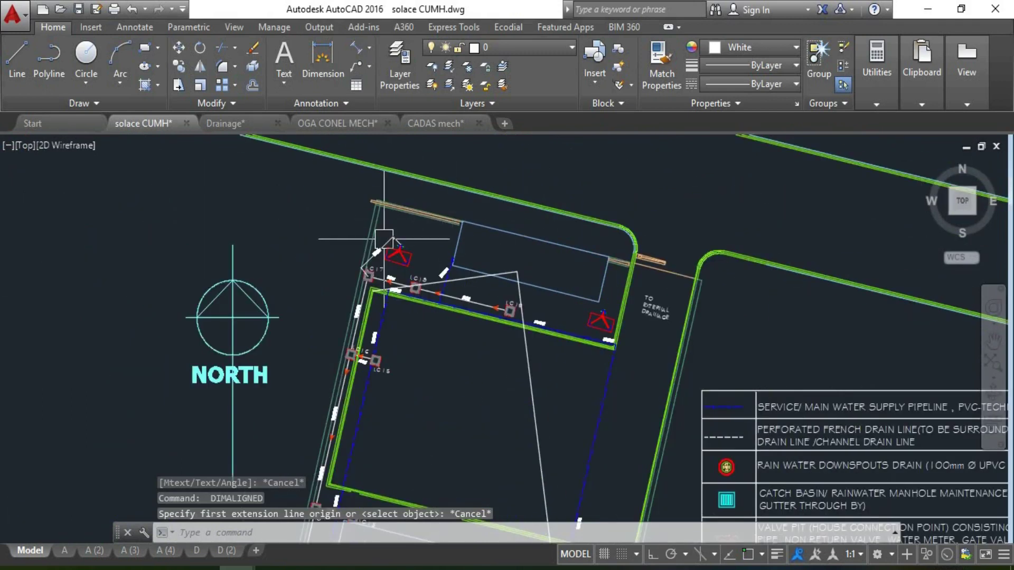
left_click(450, 225)
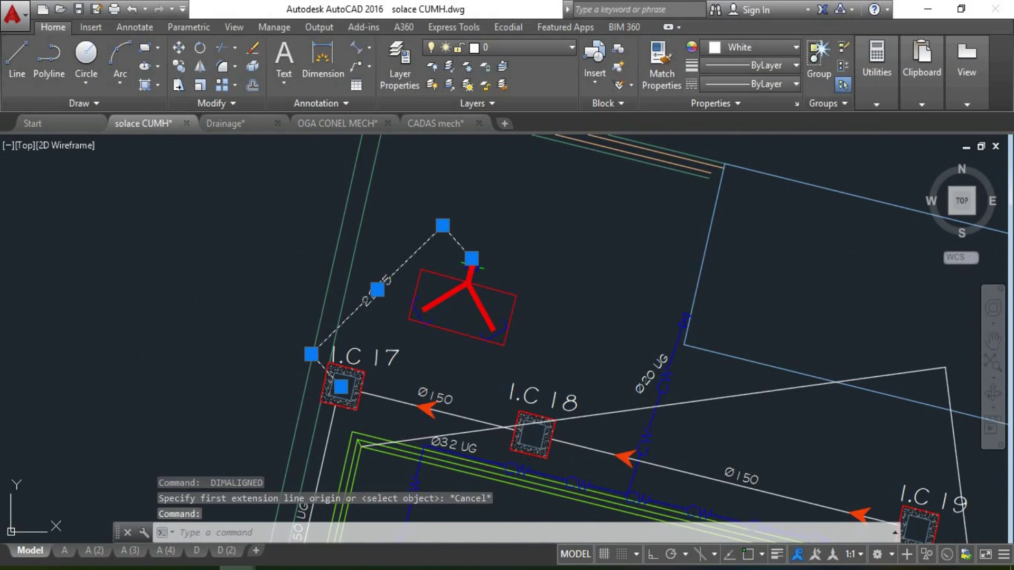
left_click(814, 343)
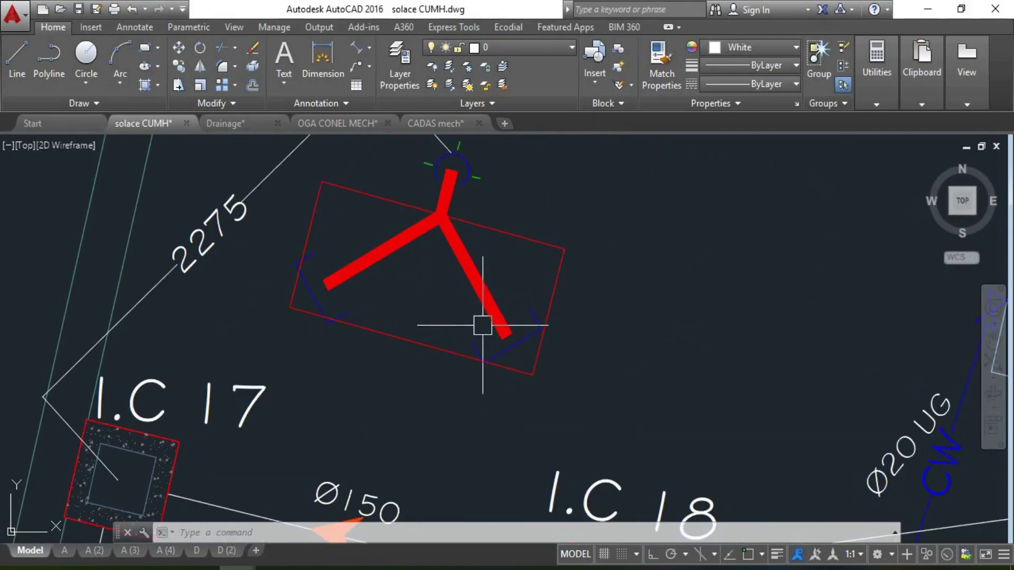
scroll(428, 390, "down", 4)
scroll(422, 327, "up", 2)
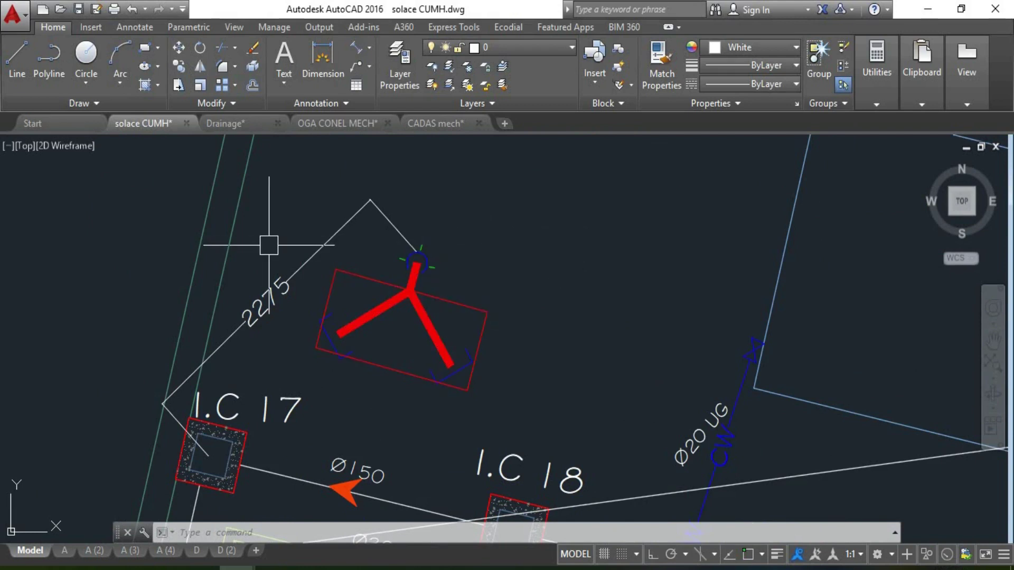
Step: Examine the hydrant beside I.C 17 and its aligned dimension, in close-up and in relation to the blue outline and surrounding site
scroll(389, 256, "down", 2)
scroll(412, 255, "up", 4)
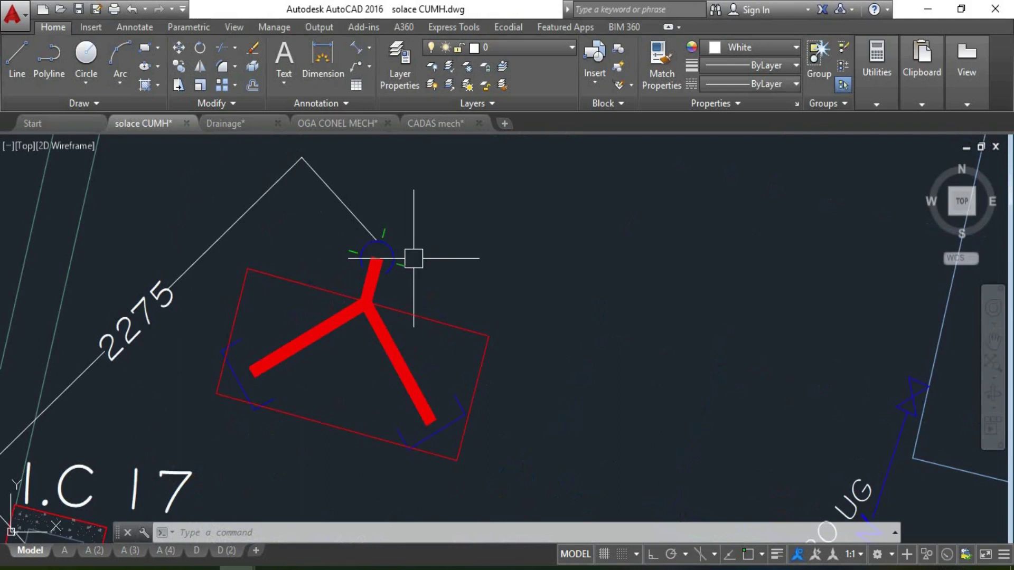
scroll(396, 252, "down", 5)
scroll(429, 214, "up", 4)
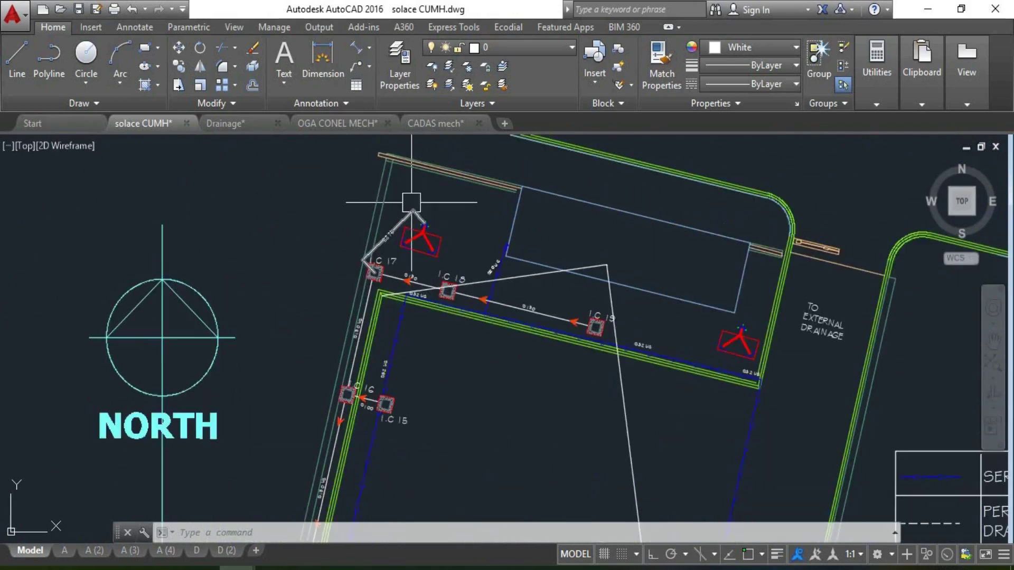
scroll(487, 181, "up", 4)
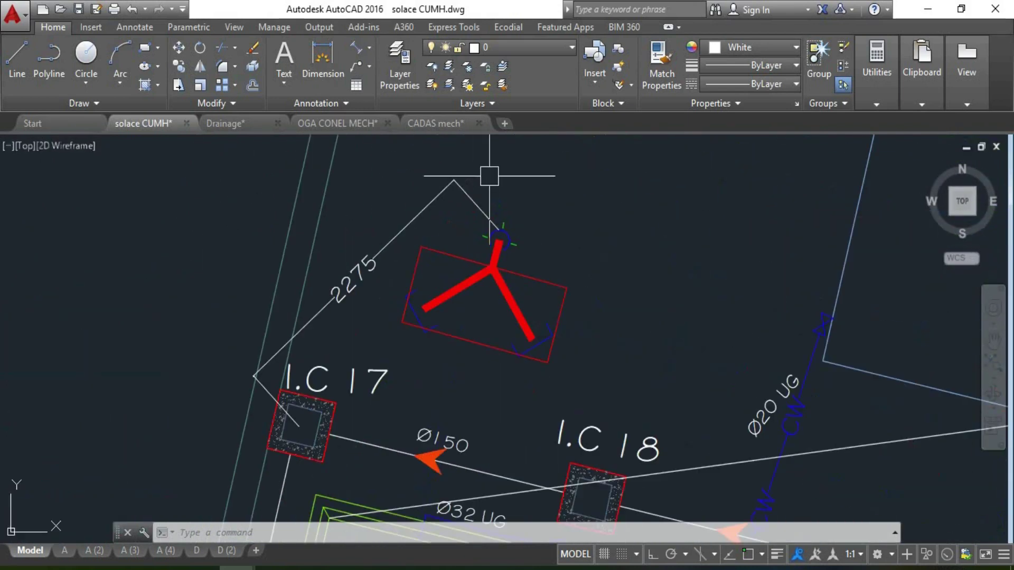
scroll(509, 224, "down", 5)
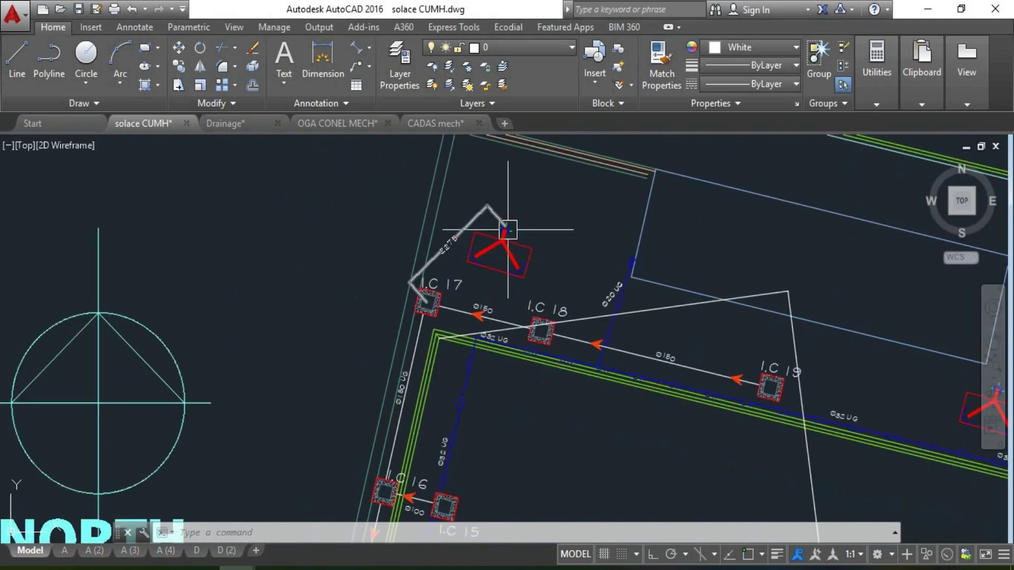
scroll(499, 219, "up", 4)
scroll(521, 226, "down", 5)
scroll(522, 225, "down", 6)
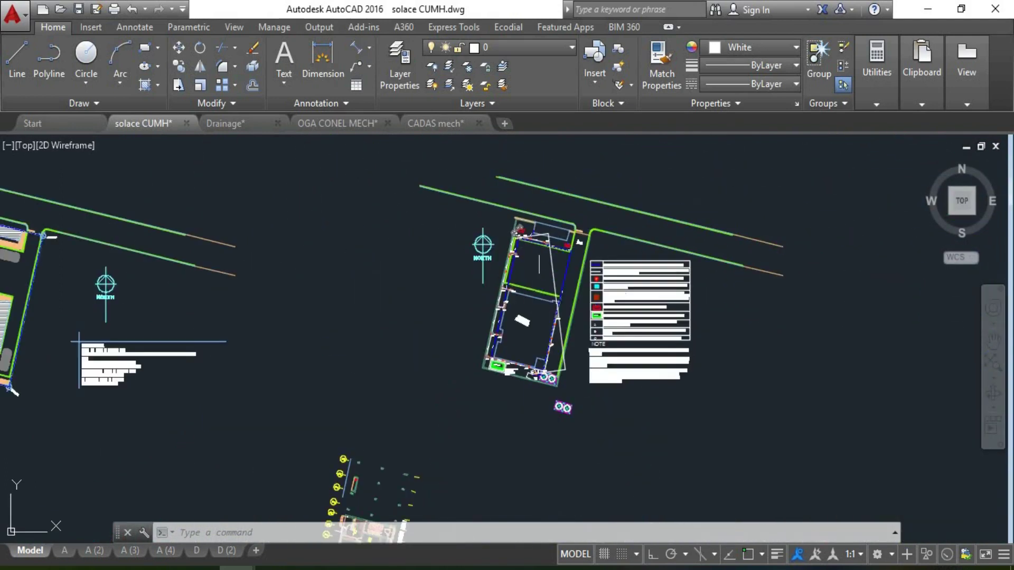
Step: Compare the two hydrants near I.C 17 and the external drainage with the sewage pit, valve pit and storage tank area
scroll(482, 237, "up", 2)
scroll(534, 283, "up", 5)
scroll(534, 283, "down", 6)
scroll(536, 391, "up", 5)
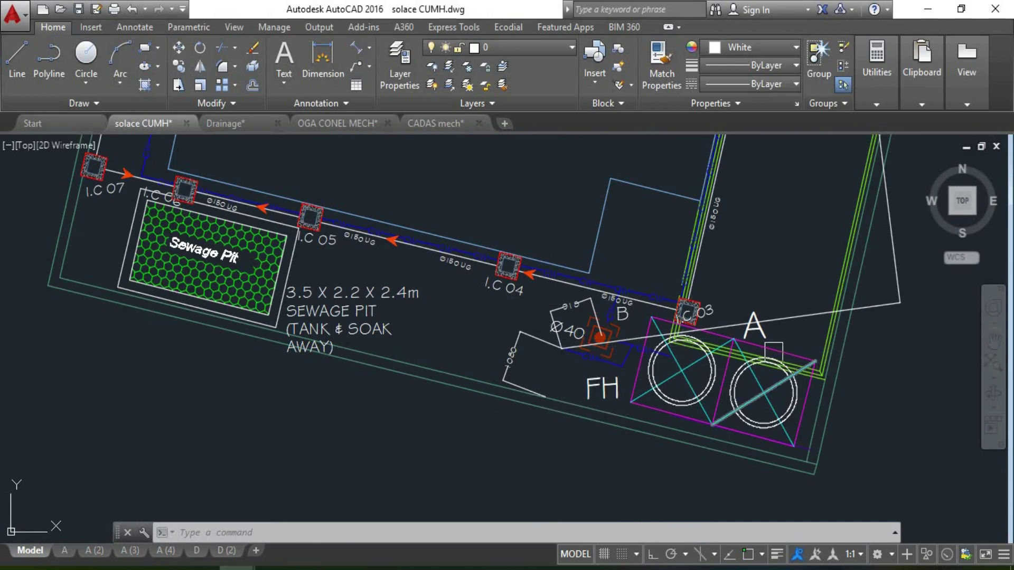
scroll(581, 335, "down", 6)
scroll(539, 233, "up", 6)
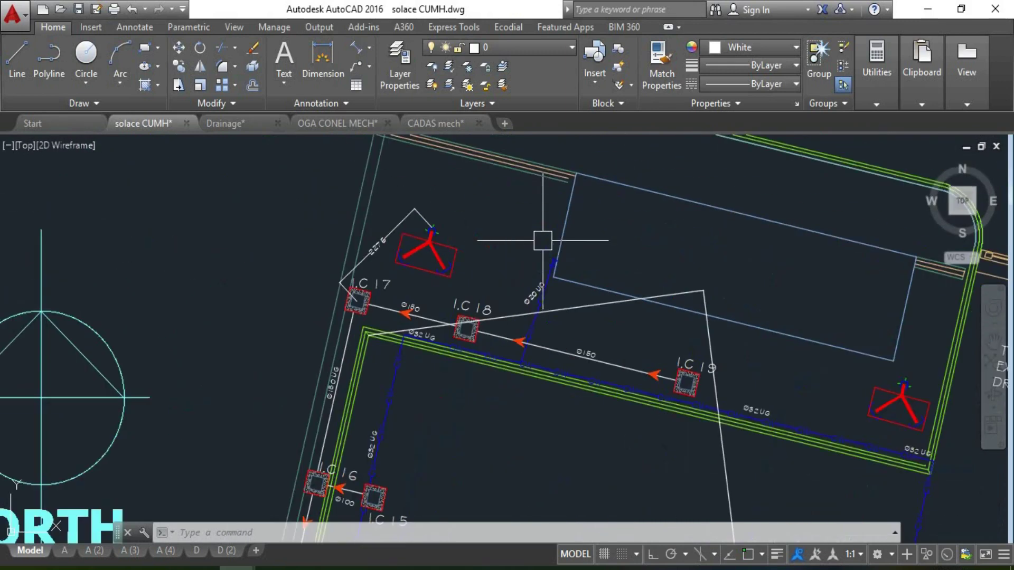
scroll(420, 251, "up", 3)
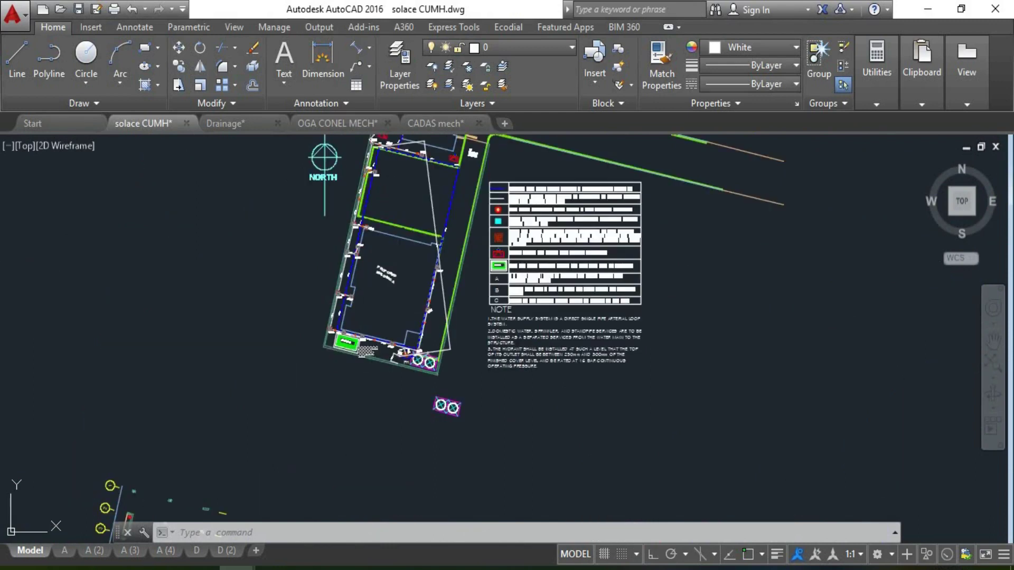
scroll(364, 351, "up", 8)
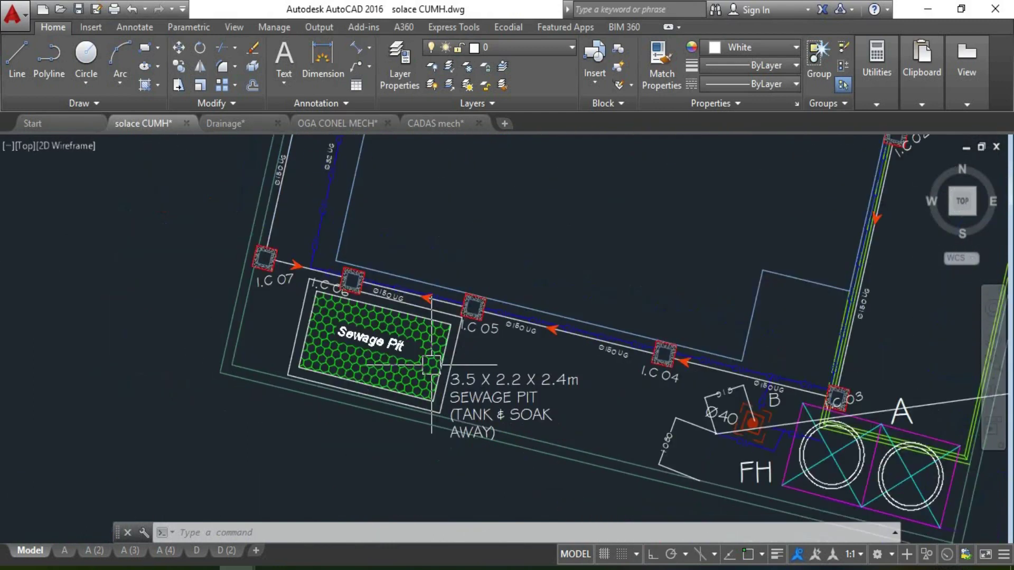
scroll(431, 364, "down", 5)
scroll(362, 290, "up", 2)
scroll(422, 317, "down", 4)
scroll(451, 258, "up", 4)
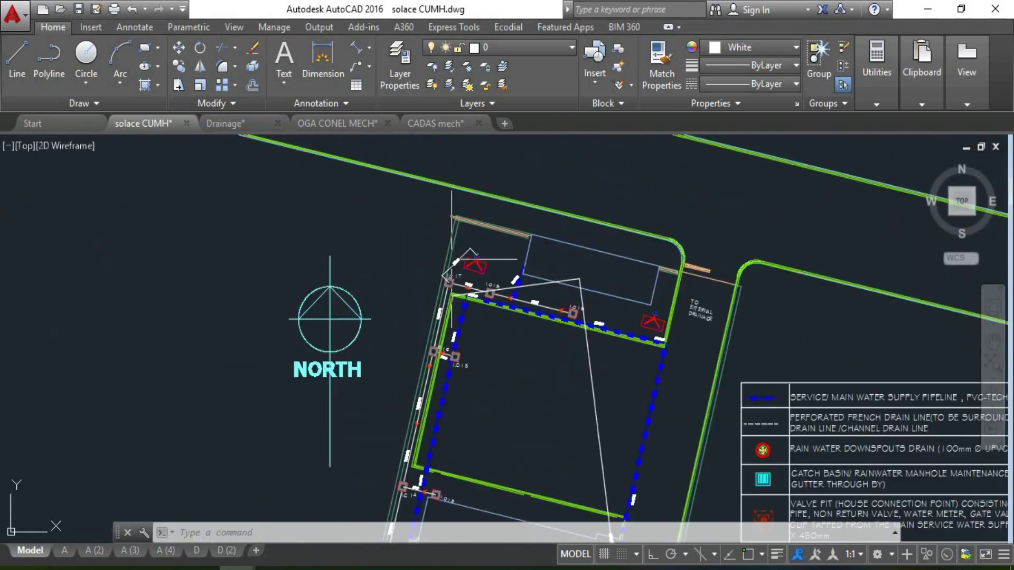
scroll(448, 323, "up", 4)
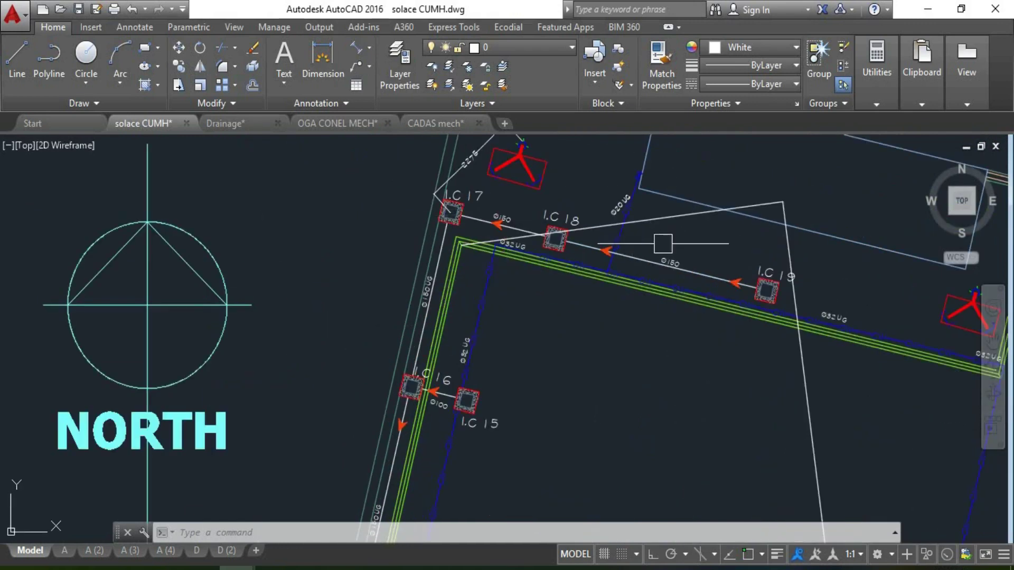
scroll(594, 214, "up", 2)
scroll(498, 300, "up", 1)
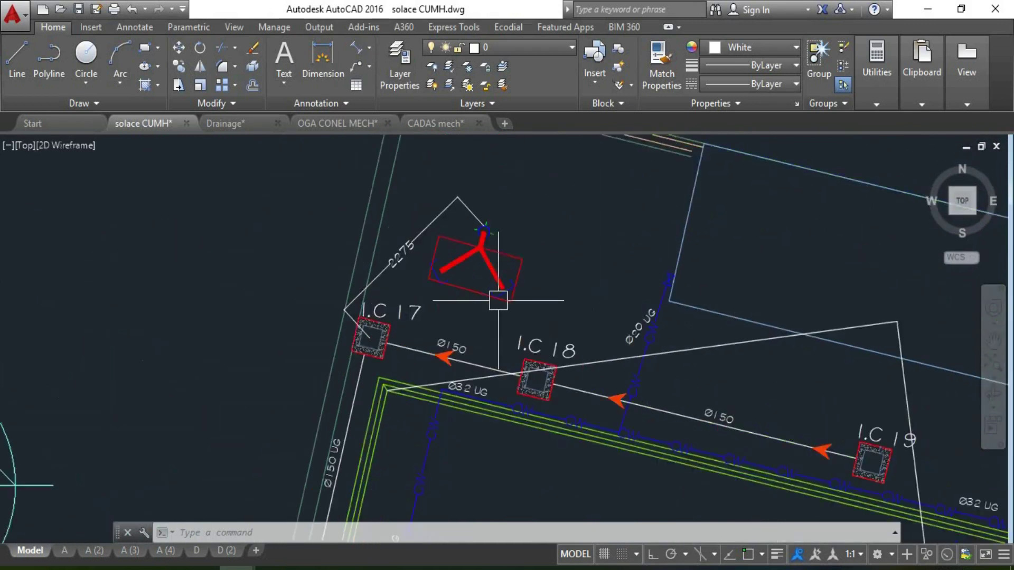
scroll(496, 298, "up", 6)
scroll(267, 278, "down", 8)
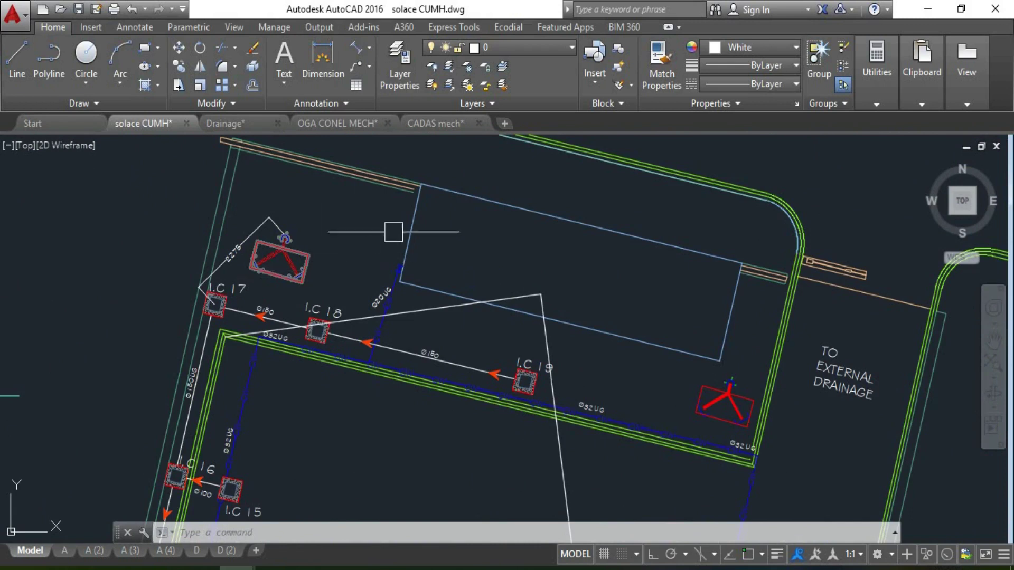
key("Escape")
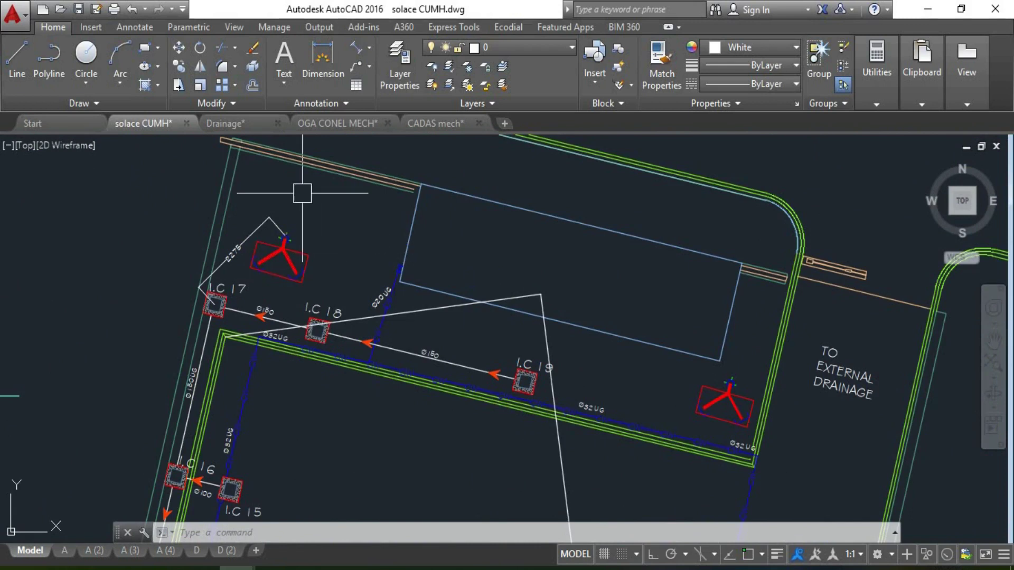
Step: Undo the recent hydrant relocation and dimension edits until the hydrant is back beside the valve pit
scroll(464, 334, "down", 6)
key("ctrl+z")
key("ctrl+z")
key("ctrl+z")
key("ctrl+z")
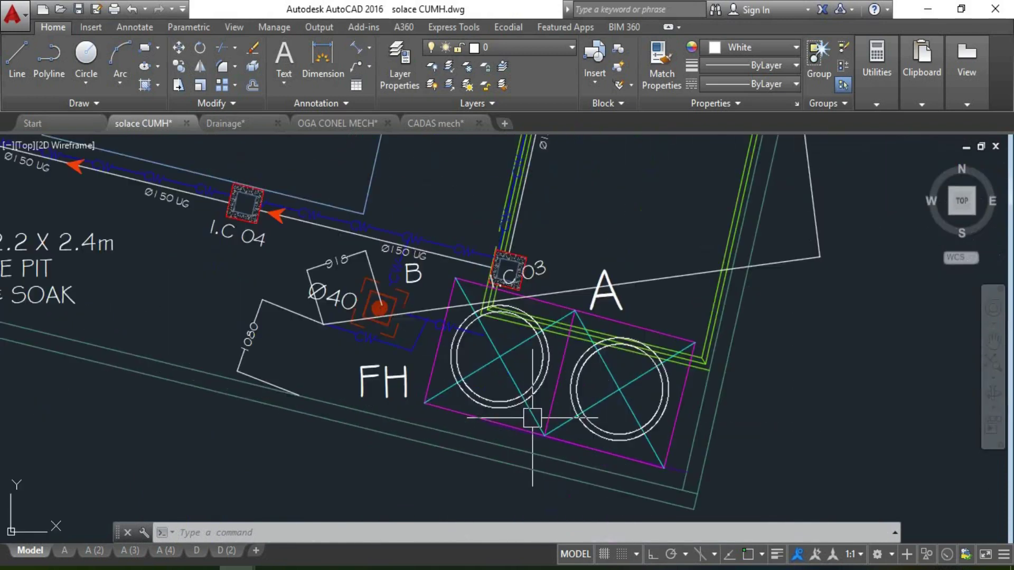
key("ctrl+z")
key("ctrl+z")
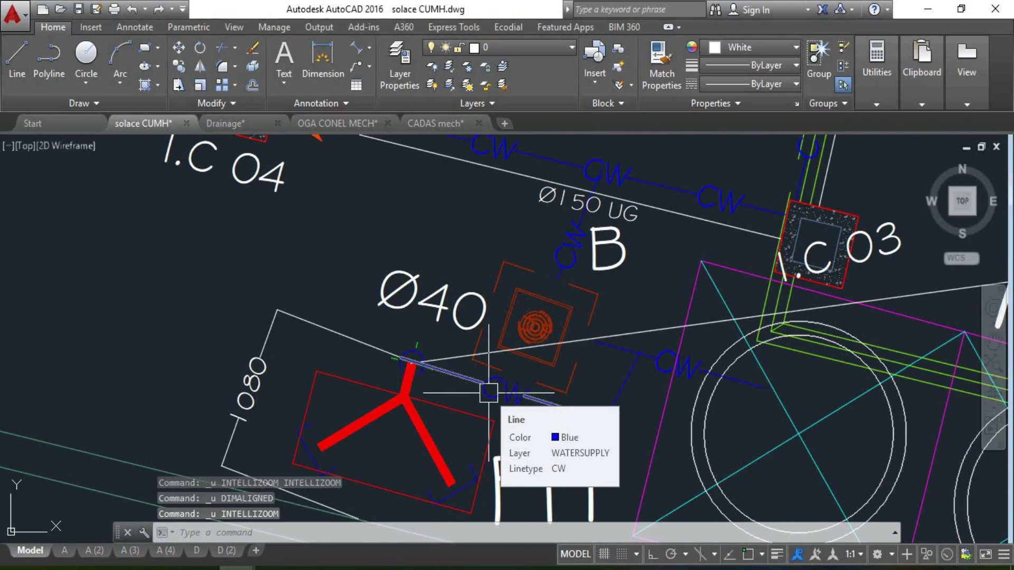
Step: Examine the hydrant beside the valve pit, including its boundary dimension, FH label, Ø40 supply line and distance to the tanks
scroll(401, 254, "down", 4)
scroll(396, 260, "up", 6)
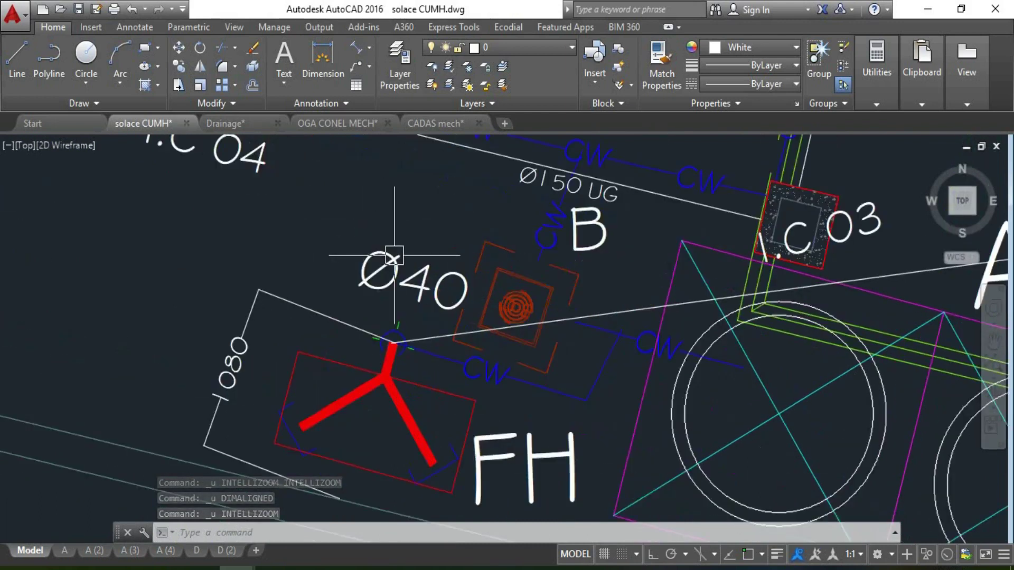
scroll(482, 331, "down", 2)
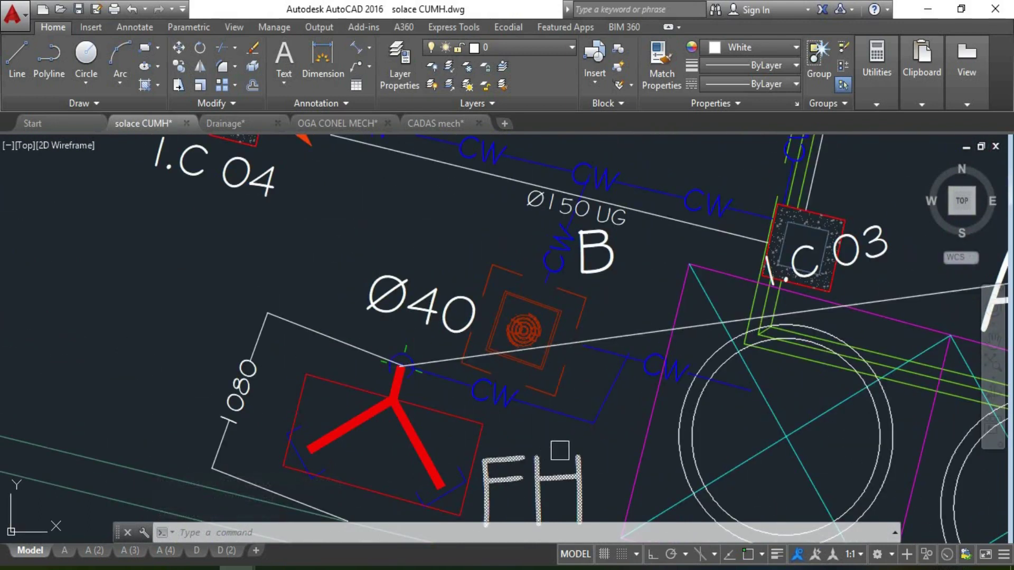
scroll(630, 361, "down", 2)
scroll(580, 259, "down", 2)
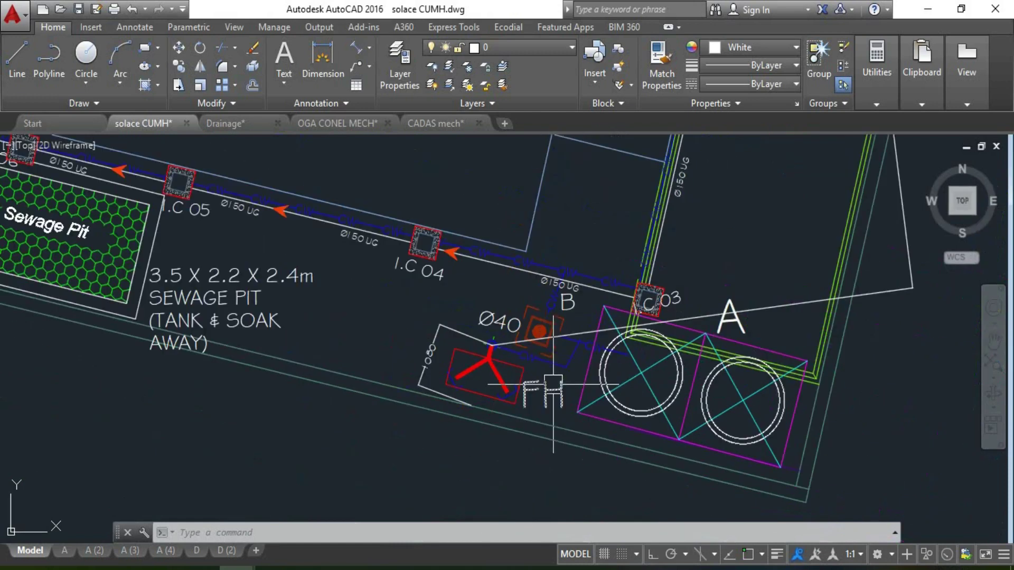
scroll(580, 259, "up", 2)
scroll(575, 295, "up", 2)
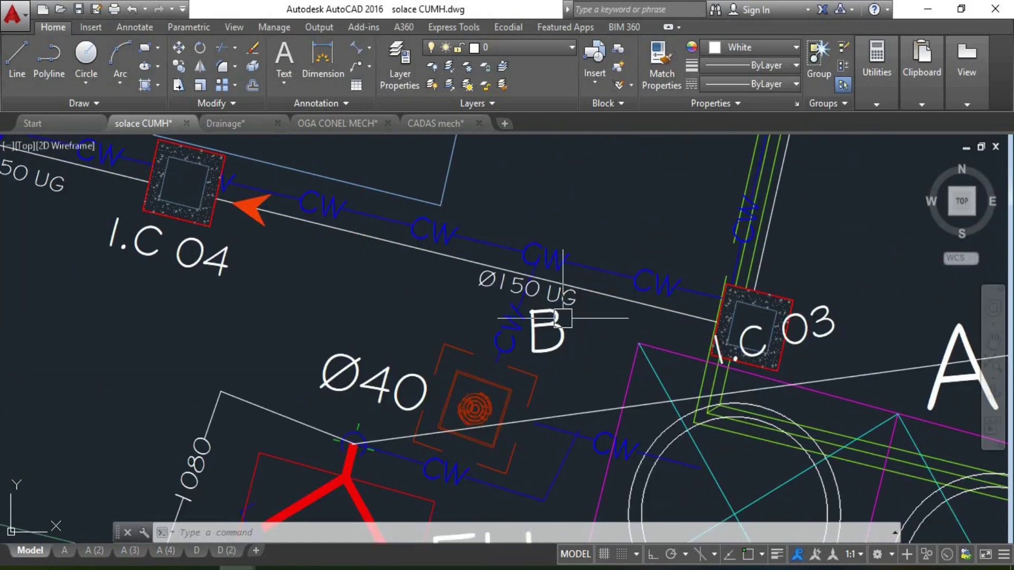
scroll(313, 379, "up", 2)
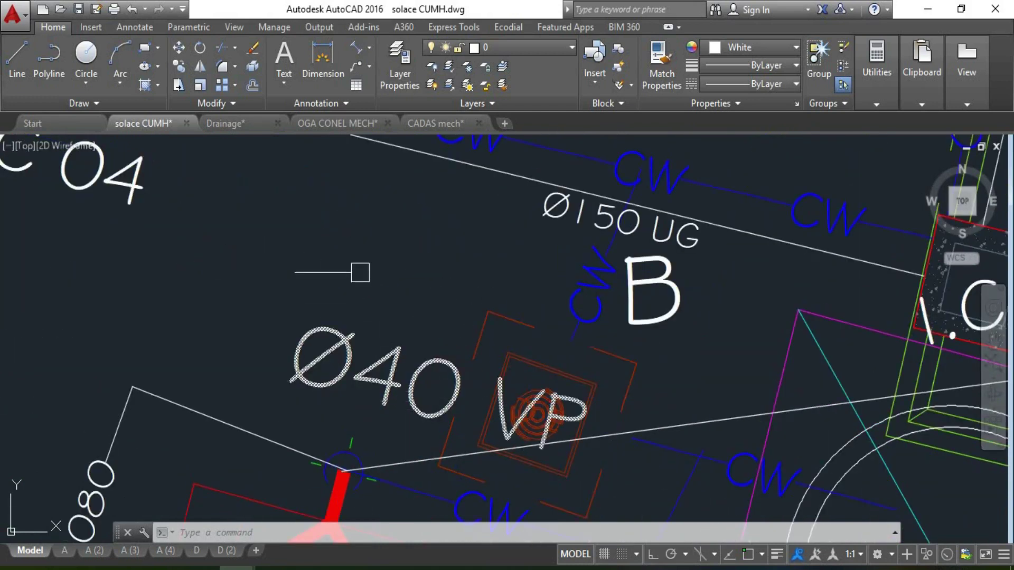
middle_click_drag(392, 264, 413, 153)
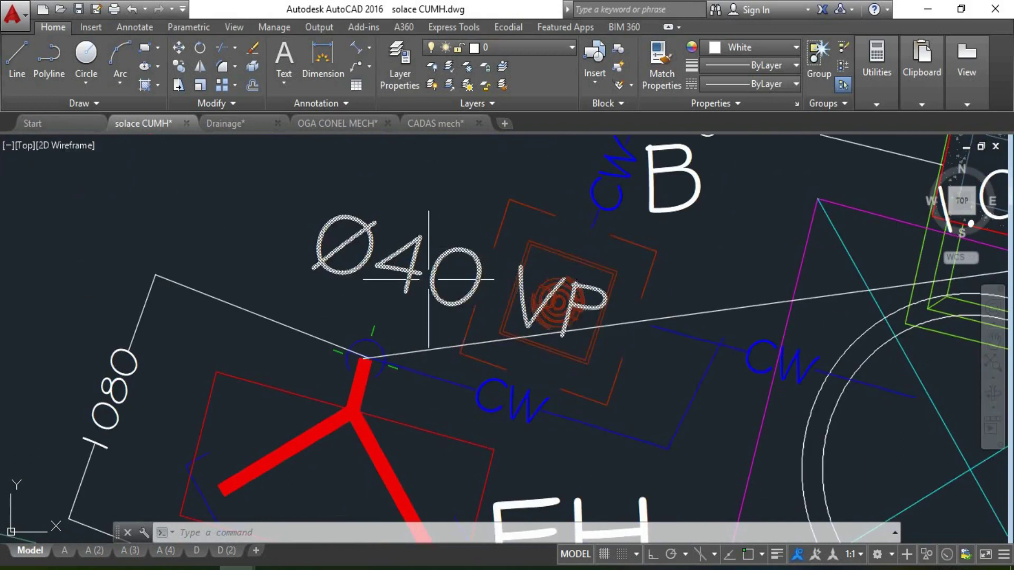
scroll(283, 365, "down", 4)
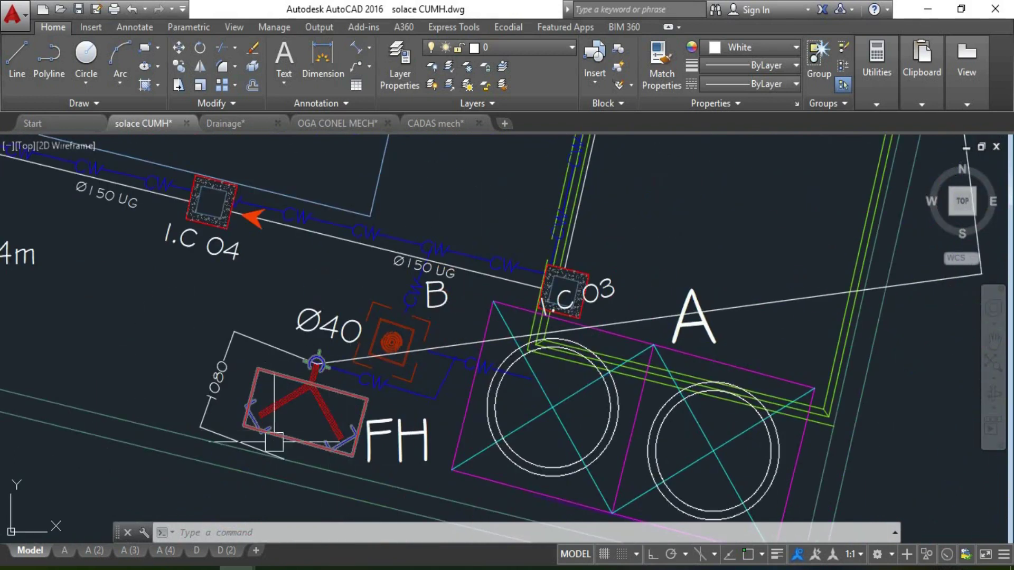
scroll(242, 396, "up", 2)
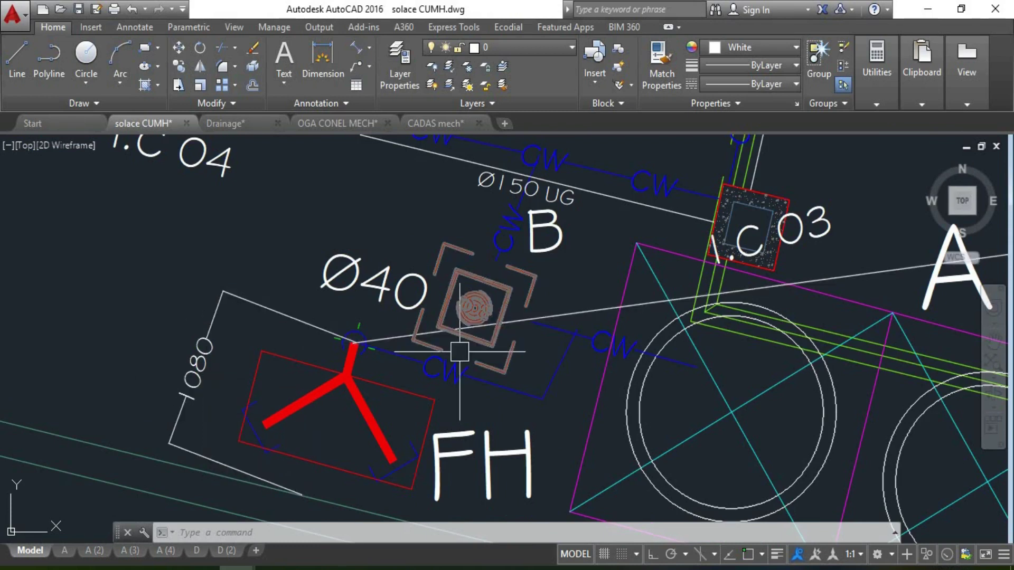
scroll(459, 352, "down", 2)
scroll(462, 333, "up", 2)
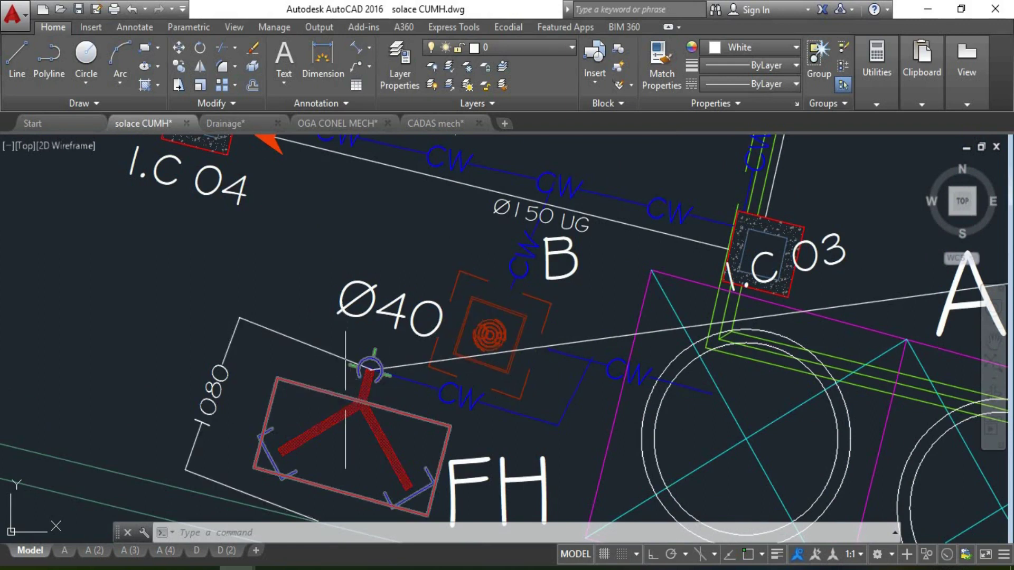
scroll(346, 385, "down", 4)
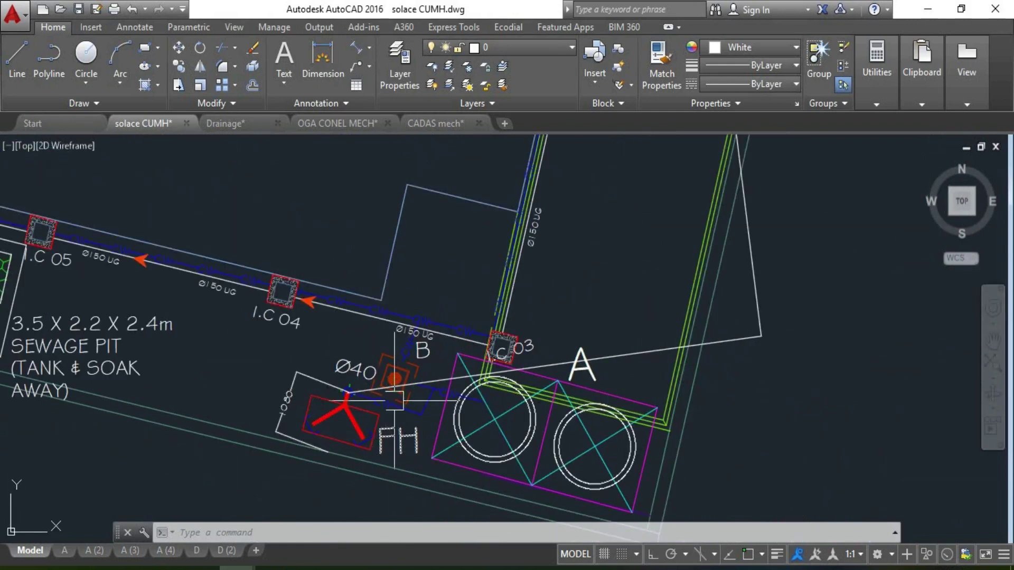
Step: Examine the site end around I.C 19, the blue outline and the external drainage for a possible hydrant location
scroll(415, 405, "down", 5)
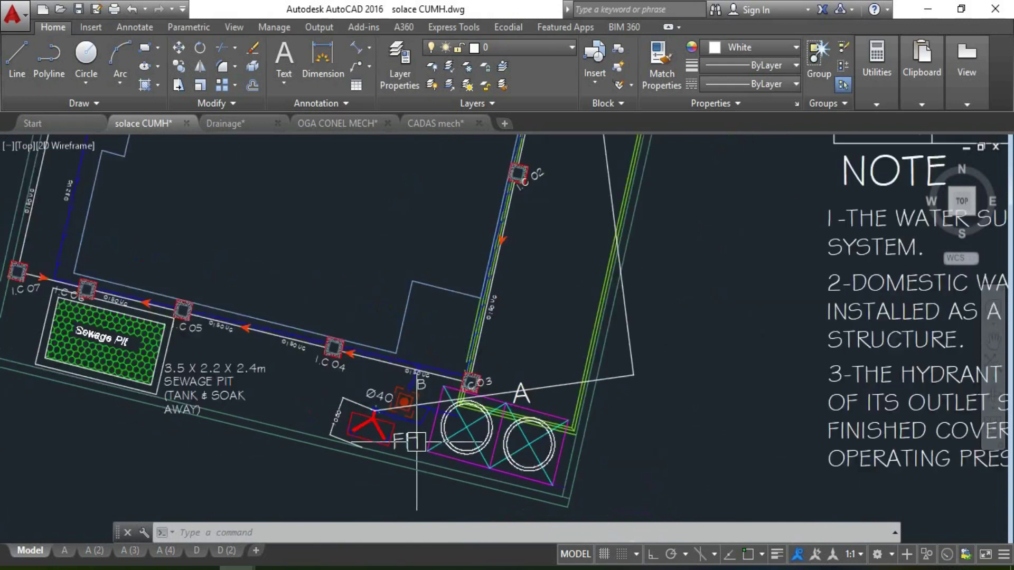
scroll(554, 240, "up", 8)
scroll(554, 240, "down", 4)
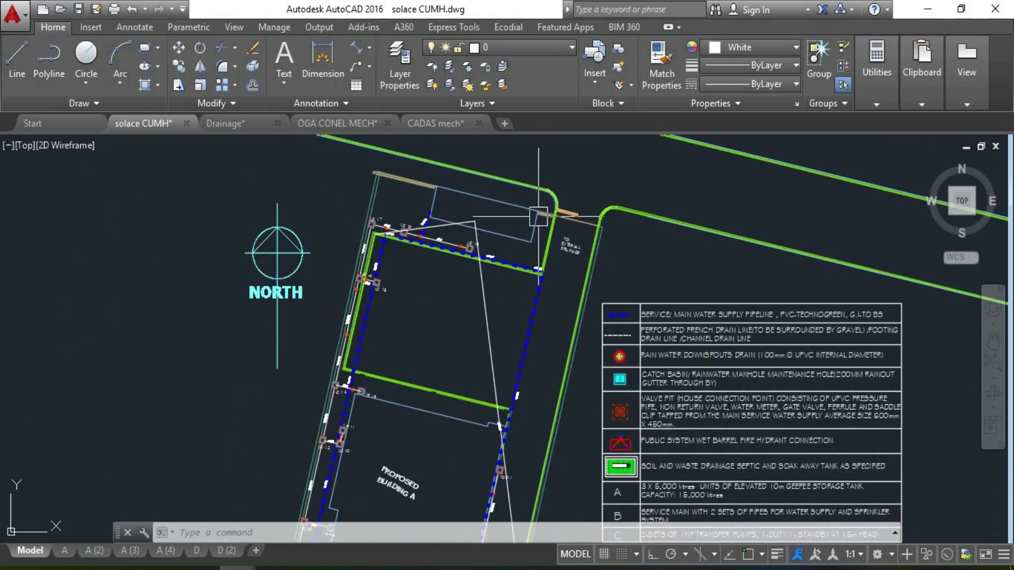
scroll(512, 454, "up", 5)
scroll(503, 462, "down", 4)
scroll(562, 238, "up", 5)
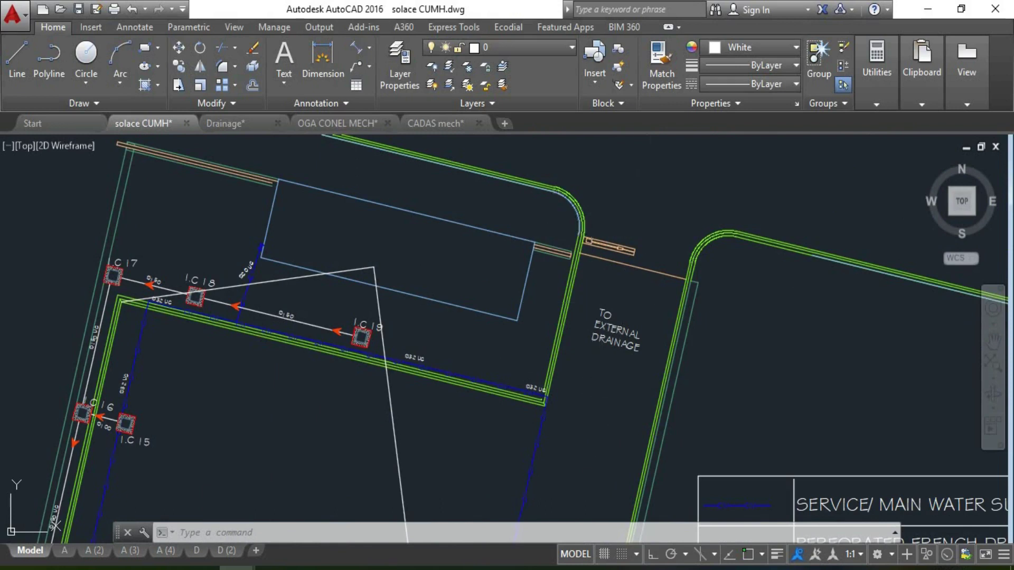
scroll(547, 464, "up", 2)
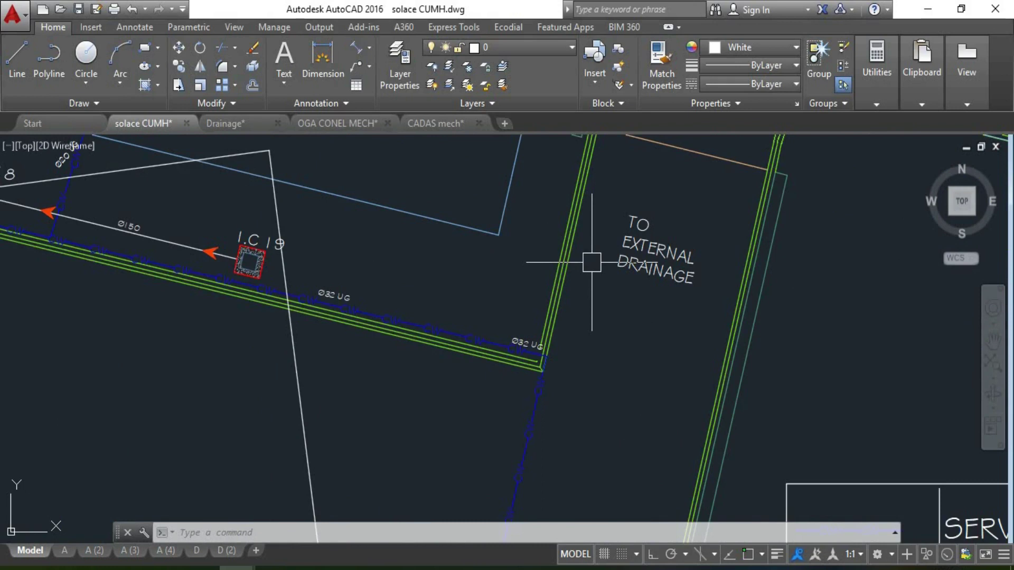
scroll(591, 261, "down", 4)
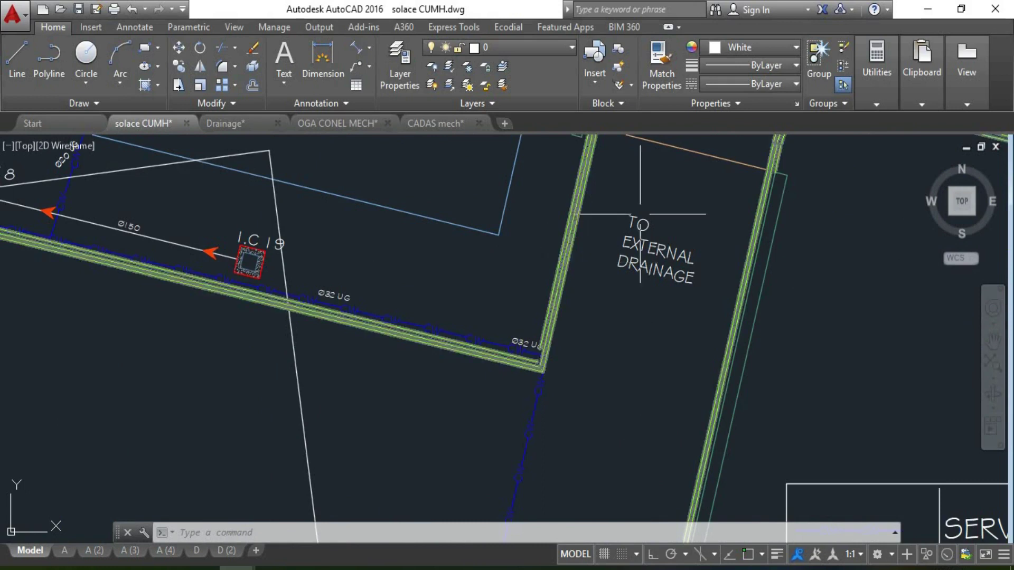
scroll(612, 185, "up", 5)
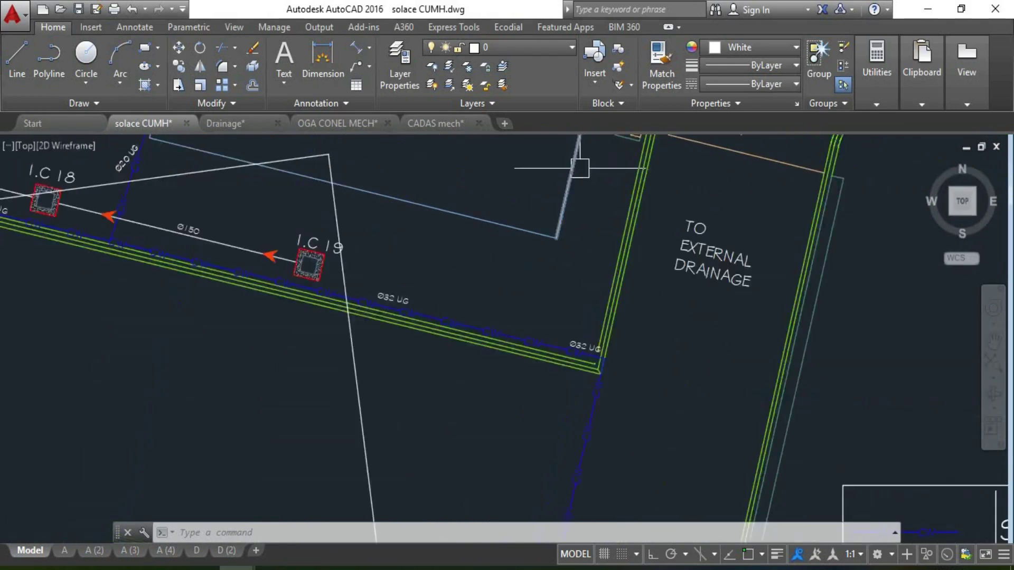
scroll(584, 355, "down", 1)
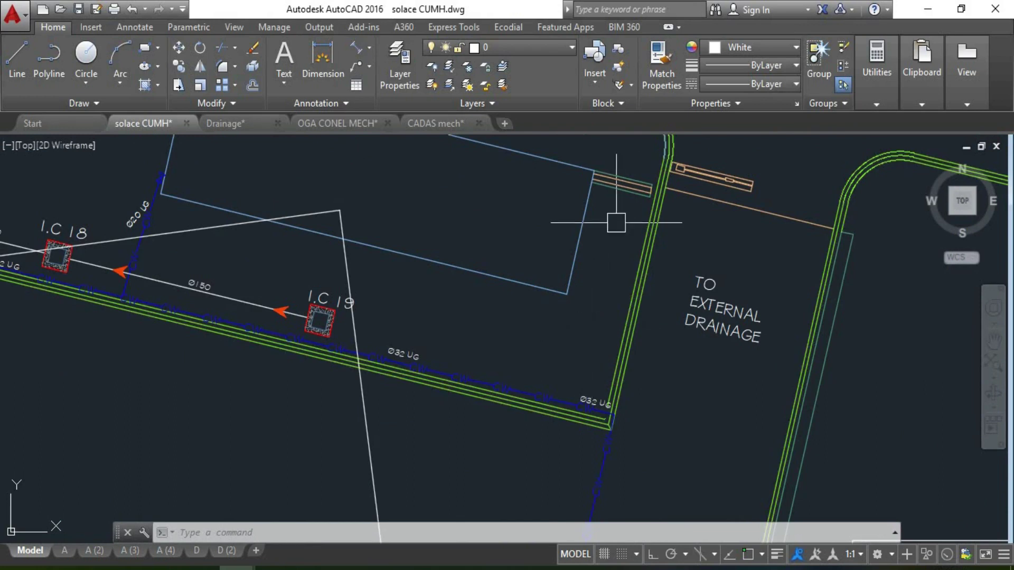
scroll(618, 219, "down", 3)
mouse_move(634, 243)
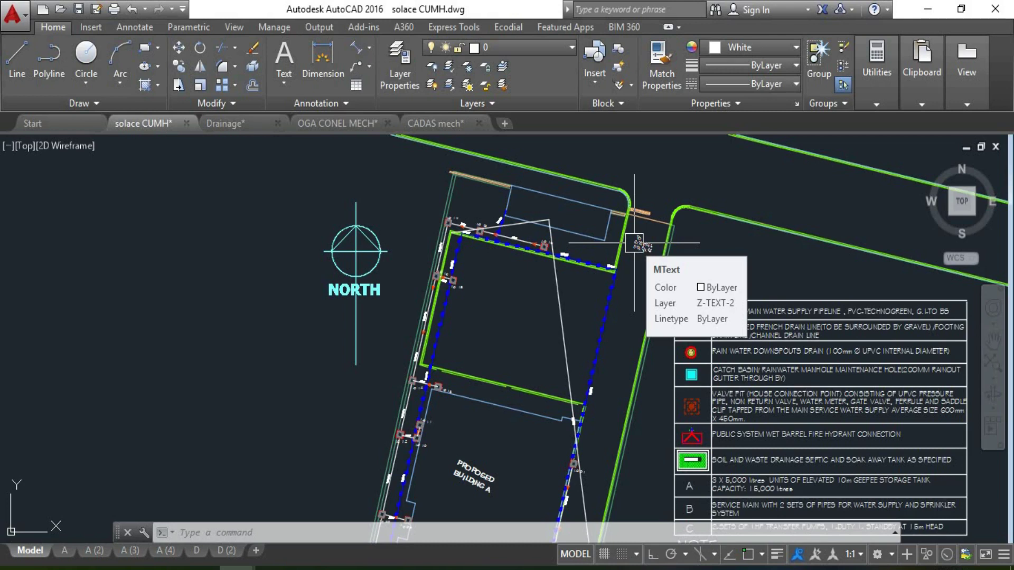
Step: Switch to the CADAS mech drawing to view the hydrant beside the proposed building
key("ctrl+Tab")
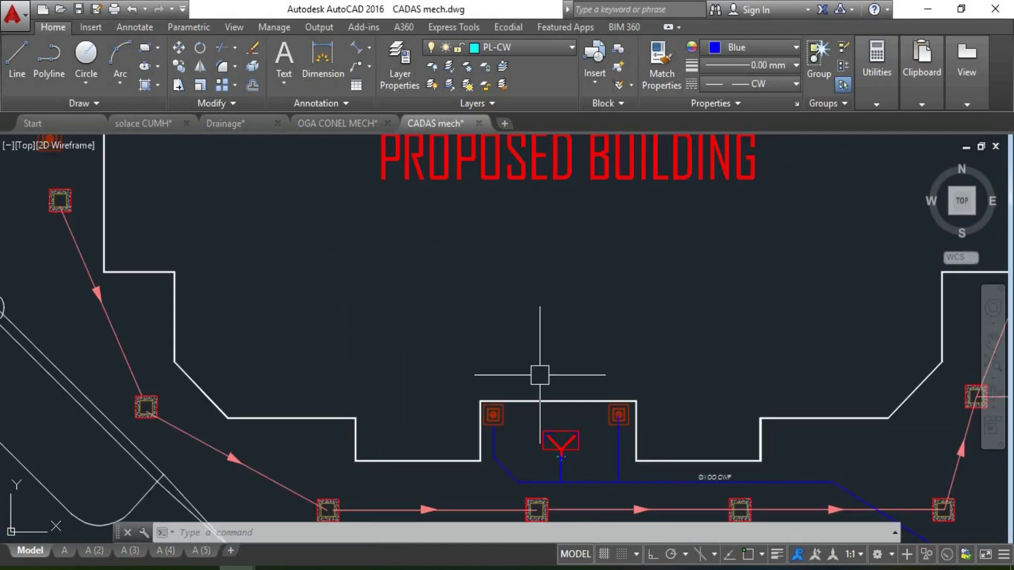